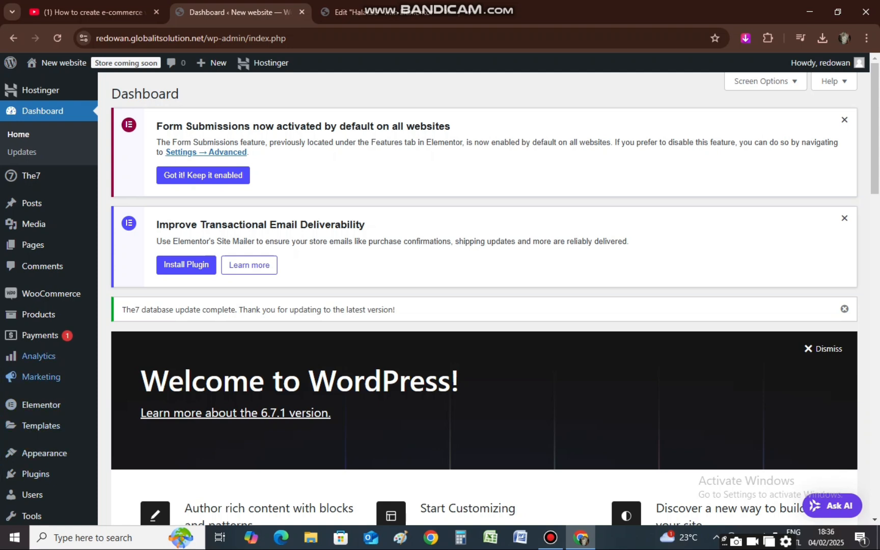
Open the Add New Plugin page in a separate browser tab
mouse_move(51, 294)
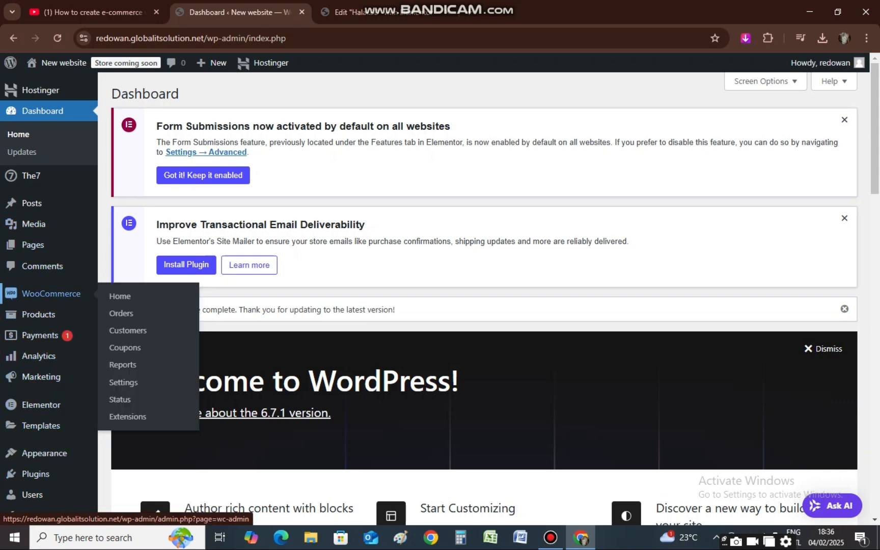
scroll(40, 355, "down", 3)
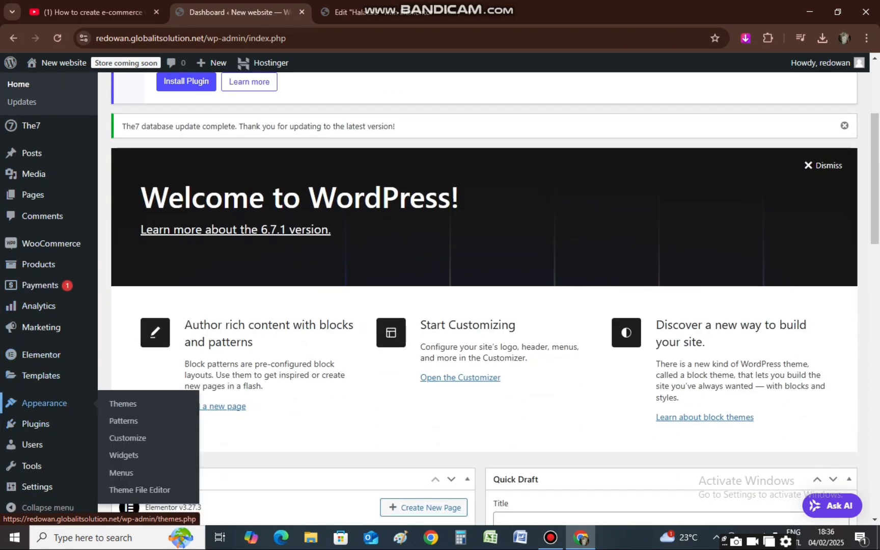
mouse_move(50, 423)
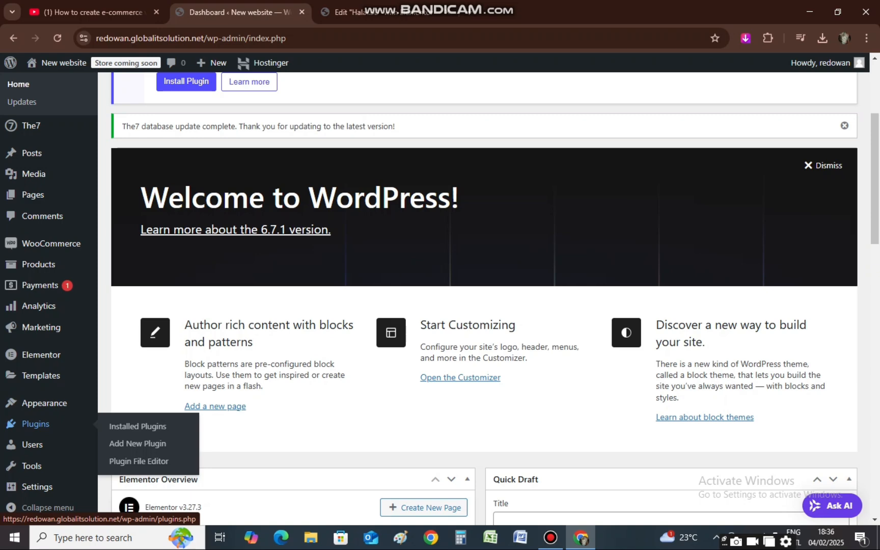
right_click(137, 443)
left_click(153, 317)
left_click(514, 13)
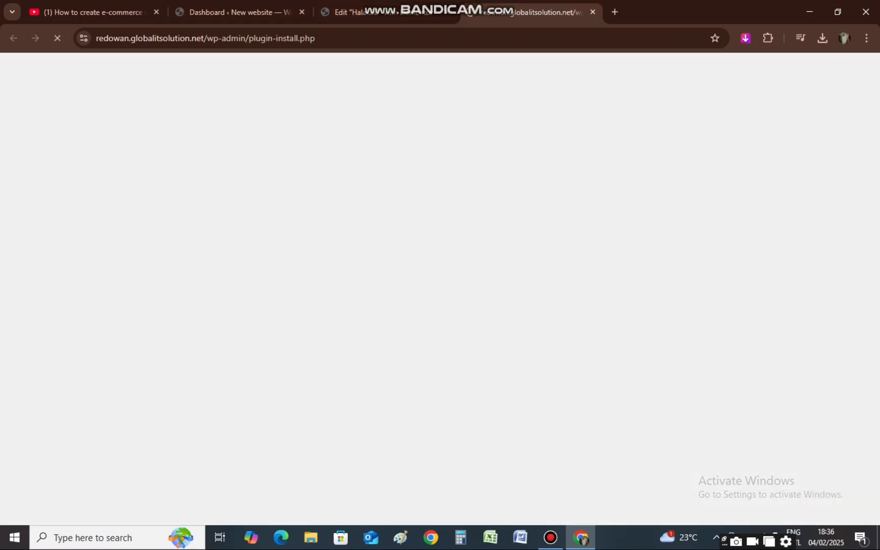
Search the plugin directory for "woocommerce", then close the plugin page and the other open editing tab to return to the Dashboard
left_click(706, 158)
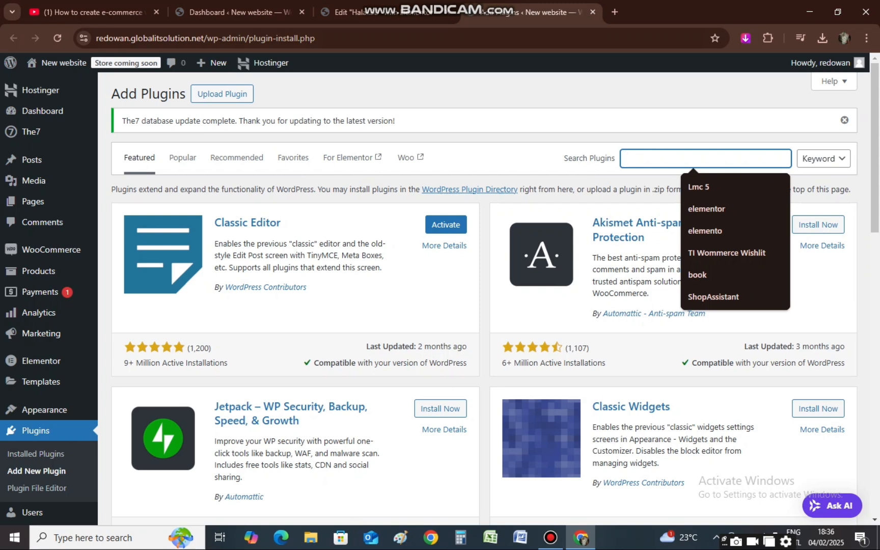
type("w")
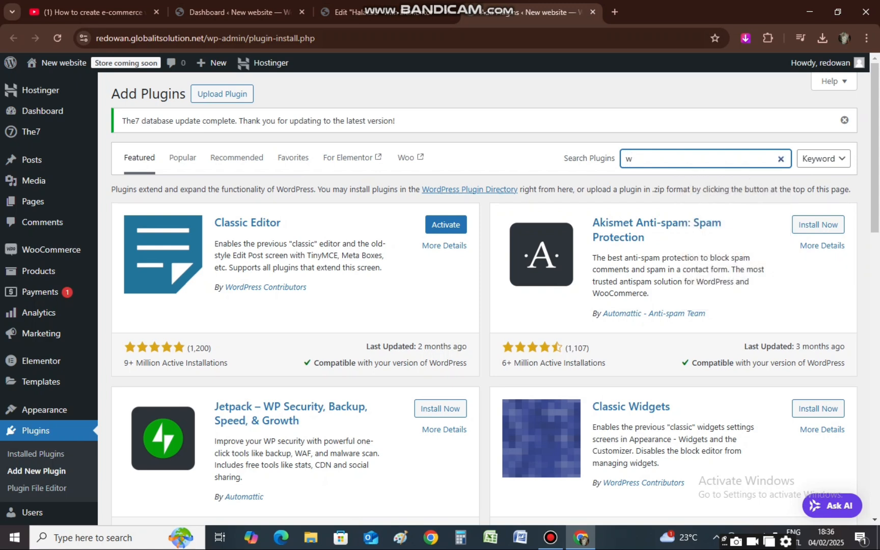
type("ooco")
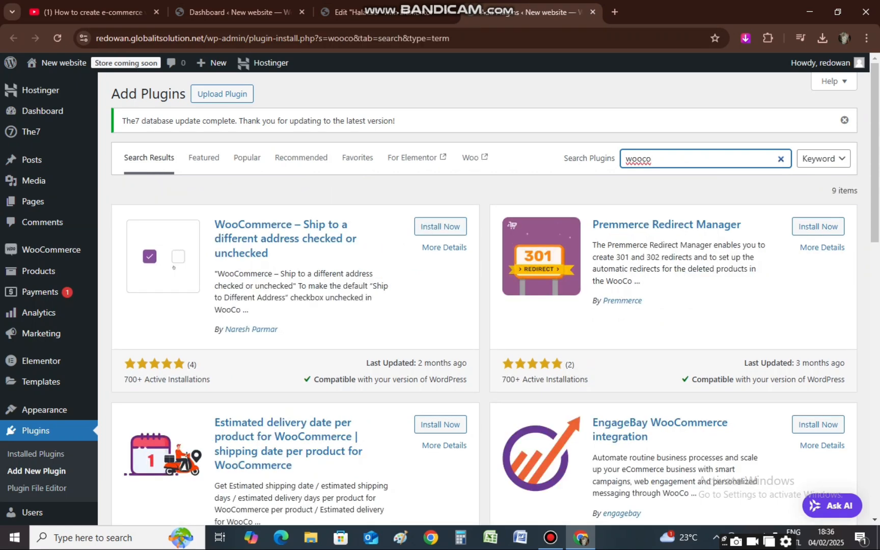
type("mm")
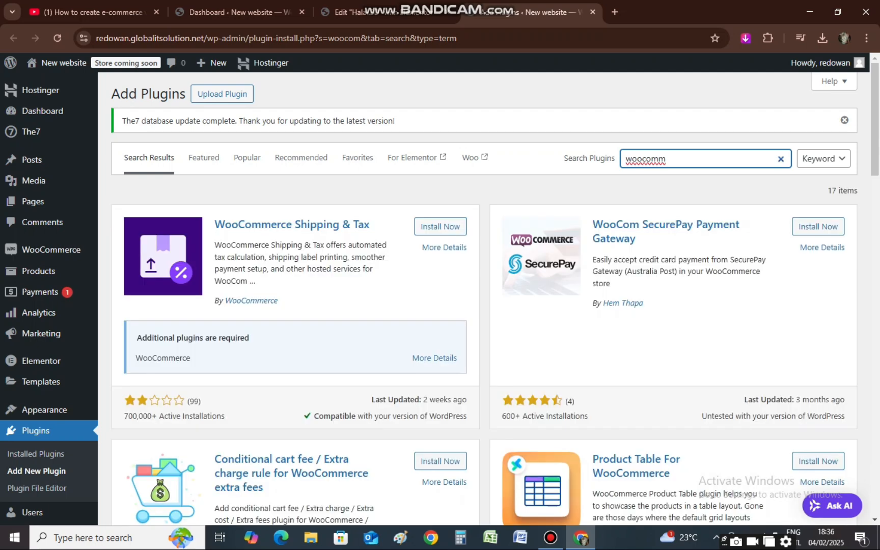
type("erce")
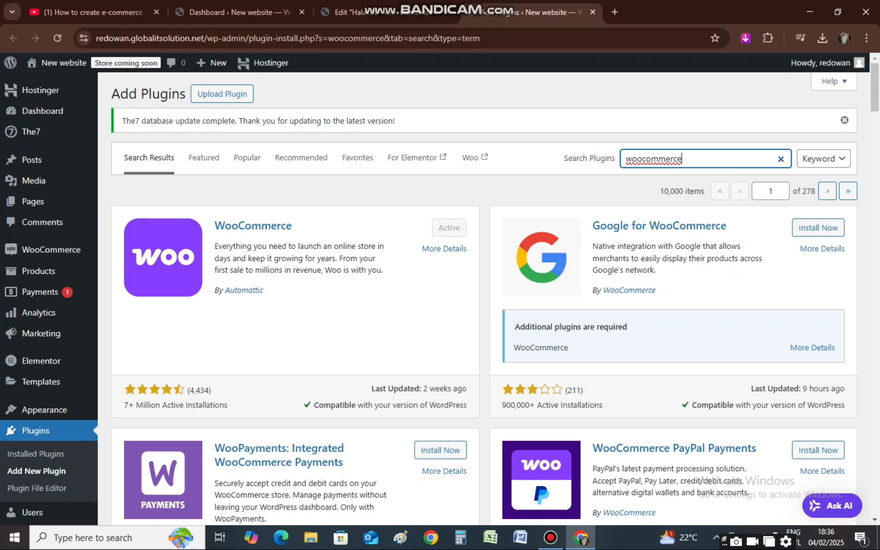
key("ctrl+w")
key("ctrl+w")
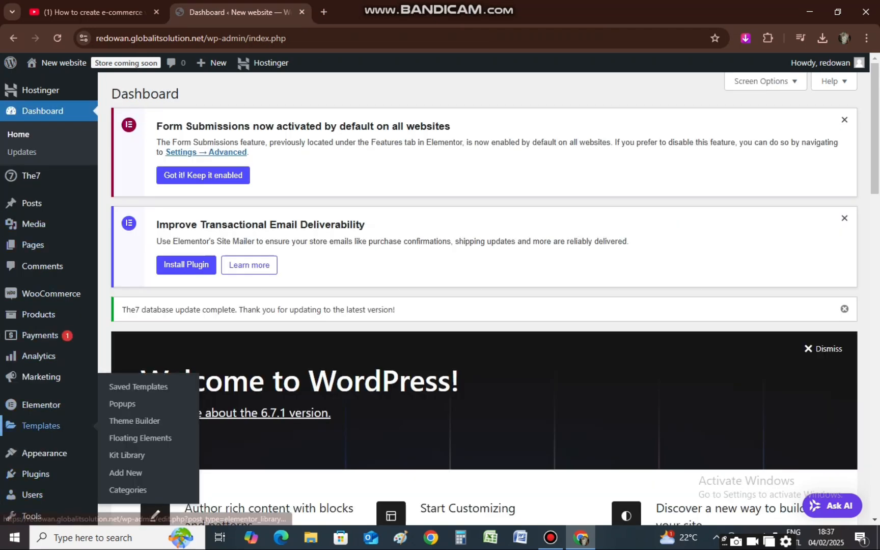
Open the Add new product form in a separate browser tab and switch to it
mouse_move(40, 314)
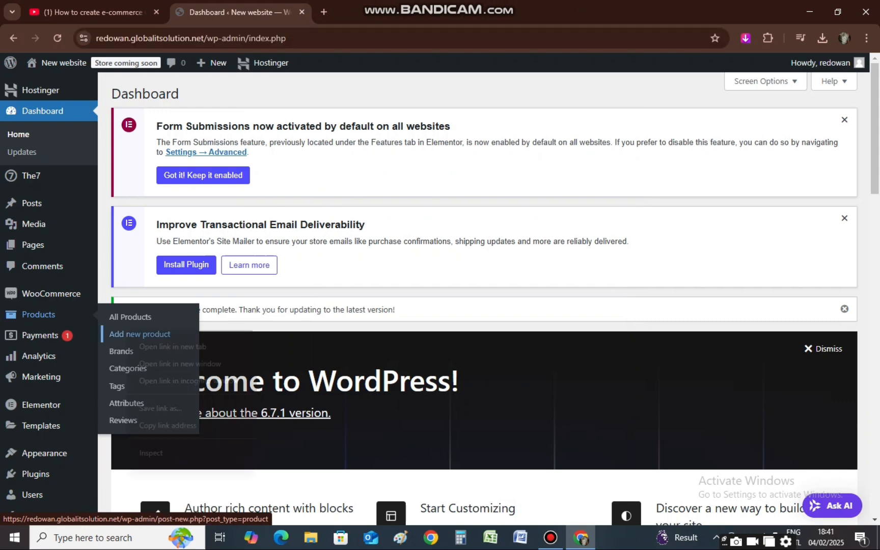
right_click(140, 334)
left_click(152, 346)
key("ctrl+Tab")
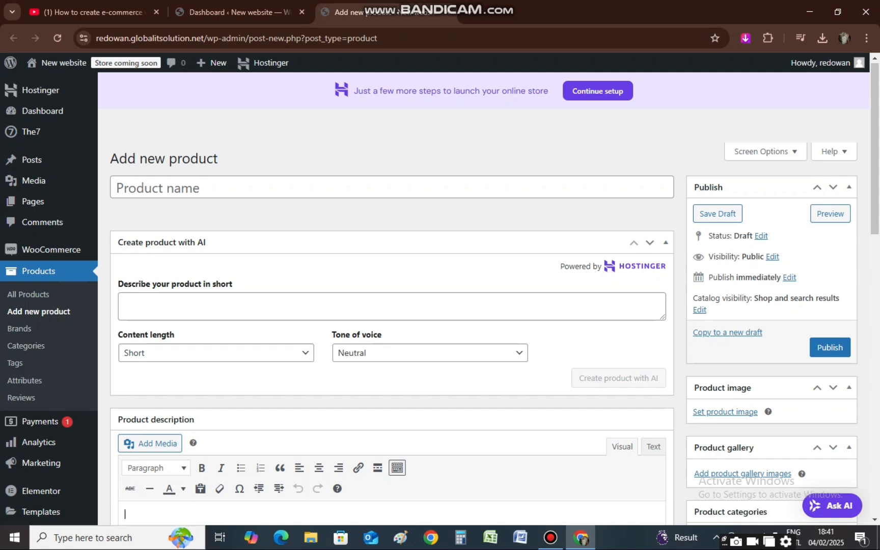
Look over the whole new product form, from the name and description through product data and slug to the short description
scroll(258, 306, "down", 3)
scroll(495, 317, "down", 1)
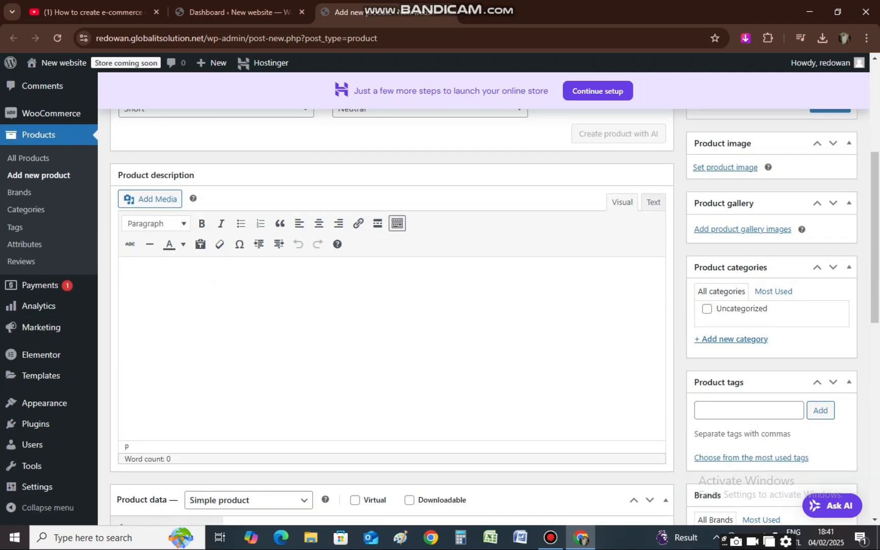
scroll(392, 316, "down", 8)
scroll(392, 306, "down", 1)
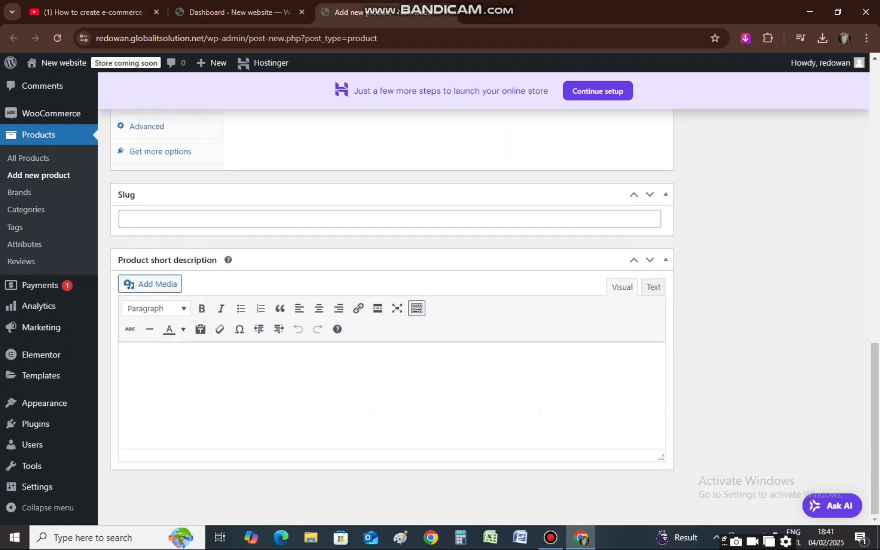
scroll(392, 305, "up", 4)
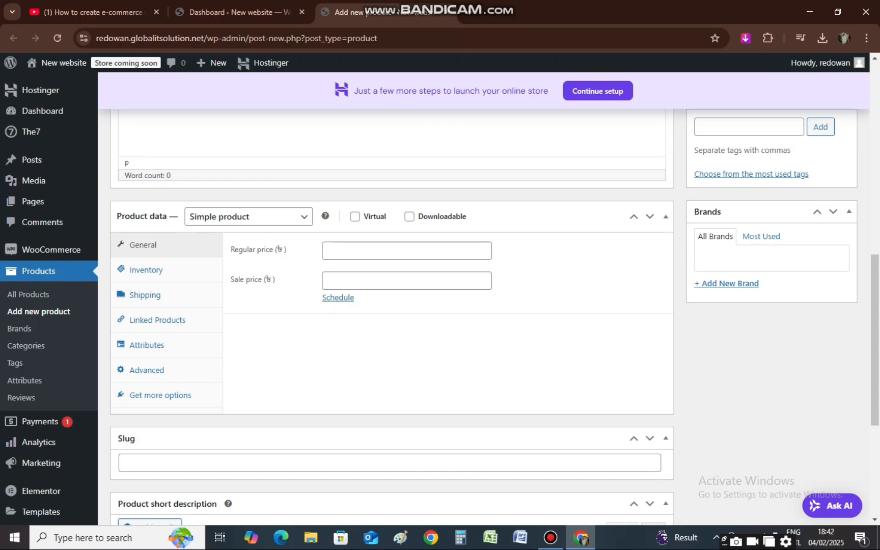
mouse_move(51, 249)
scroll(392, 315, "up", 6)
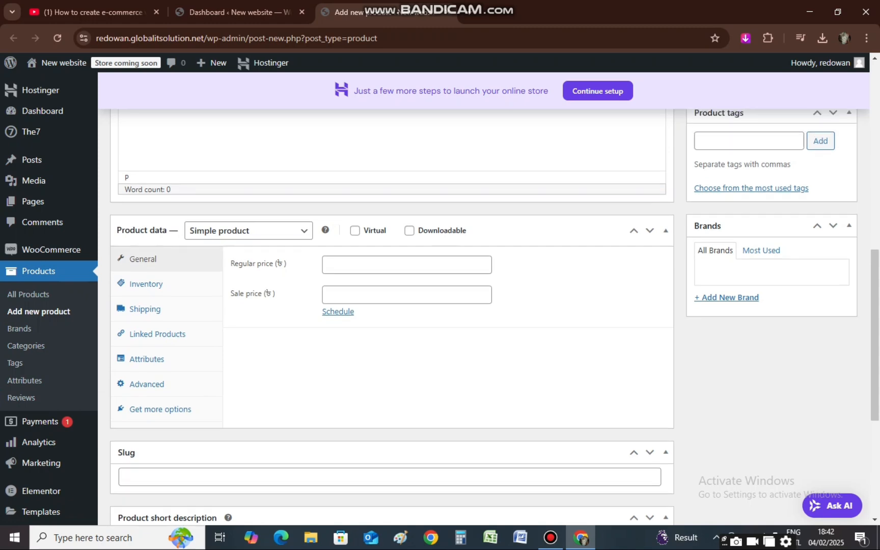
scroll(392, 315, "up", 3)
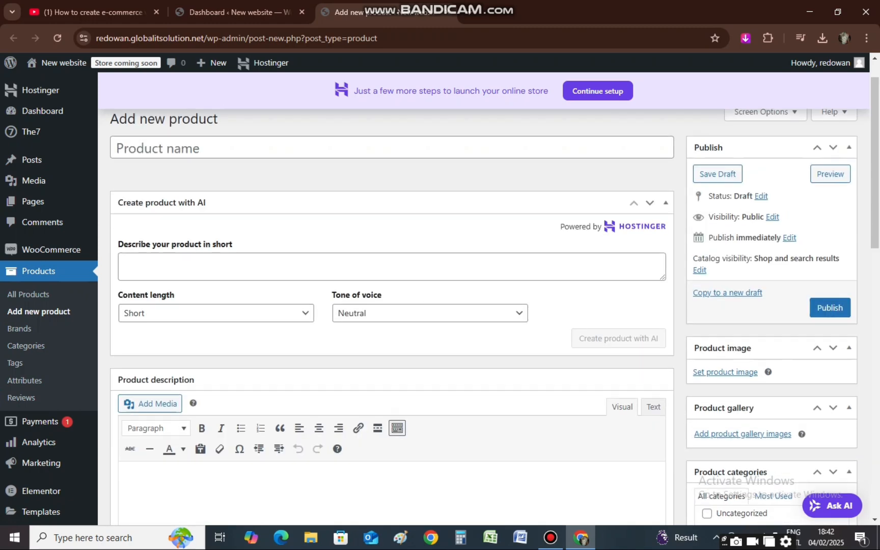
Examine the image, gallery, category, tag and brand sections, and the available product types under Product data
scroll(392, 315, "down", 2)
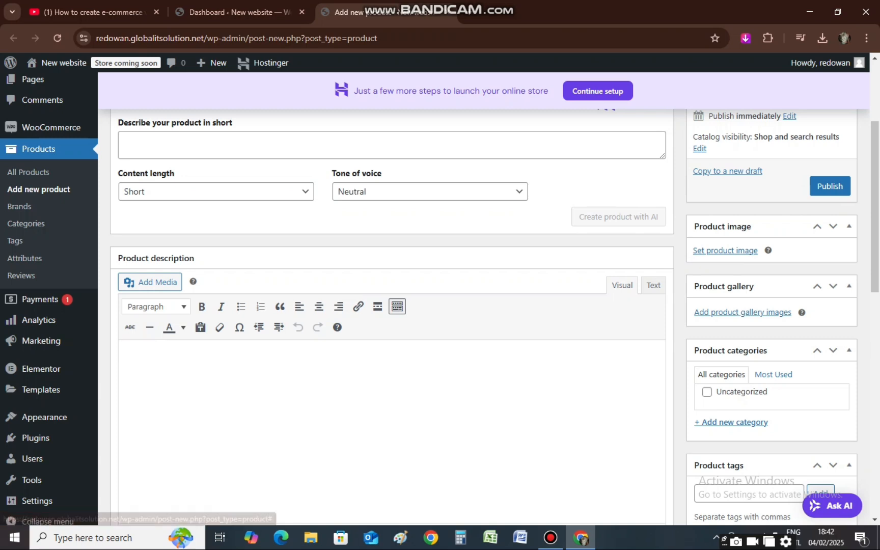
scroll(392, 315, "down", 1)
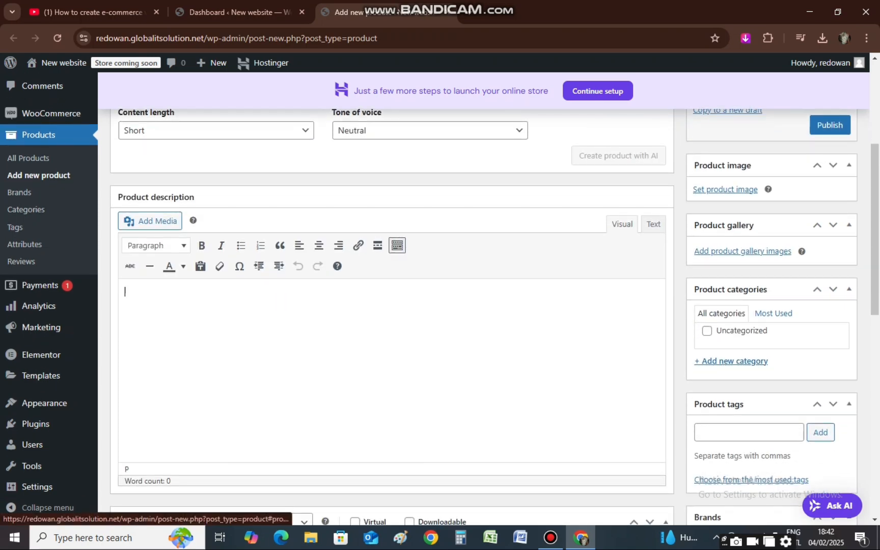
scroll(392, 316, "down", 1)
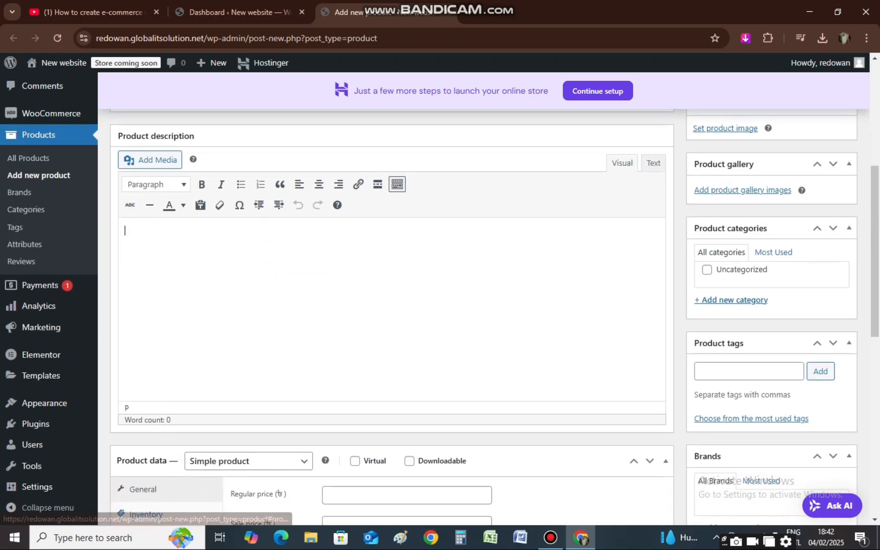
scroll(392, 316, "down", 1)
scroll(392, 316, "down", 1)
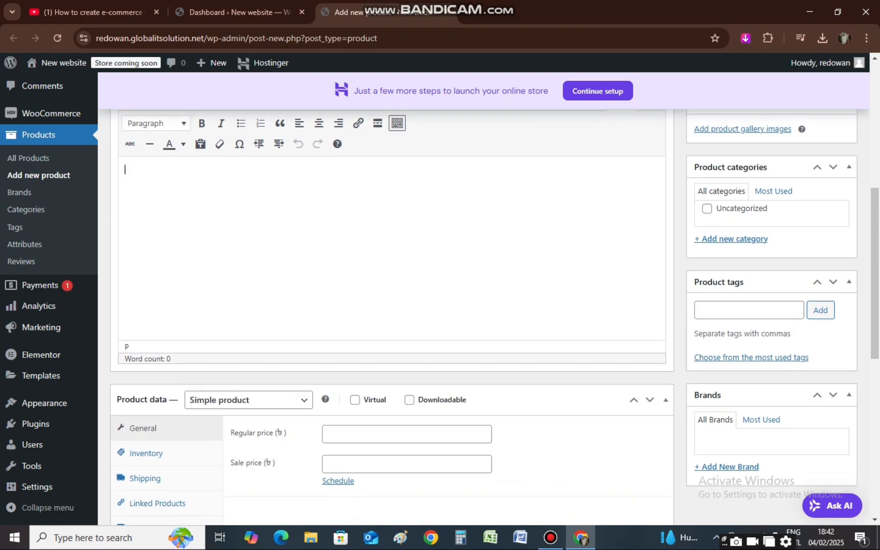
scroll(392, 305, "up", 2)
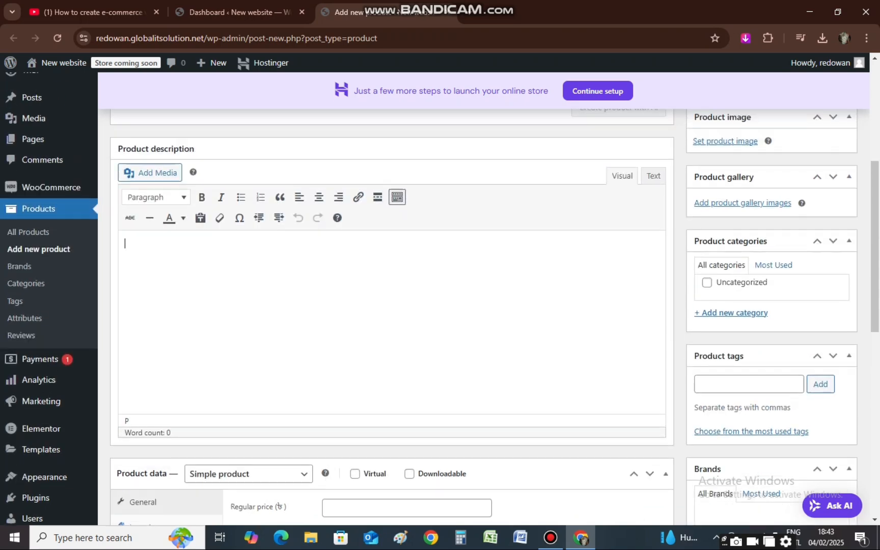
scroll(392, 306, "down", 5)
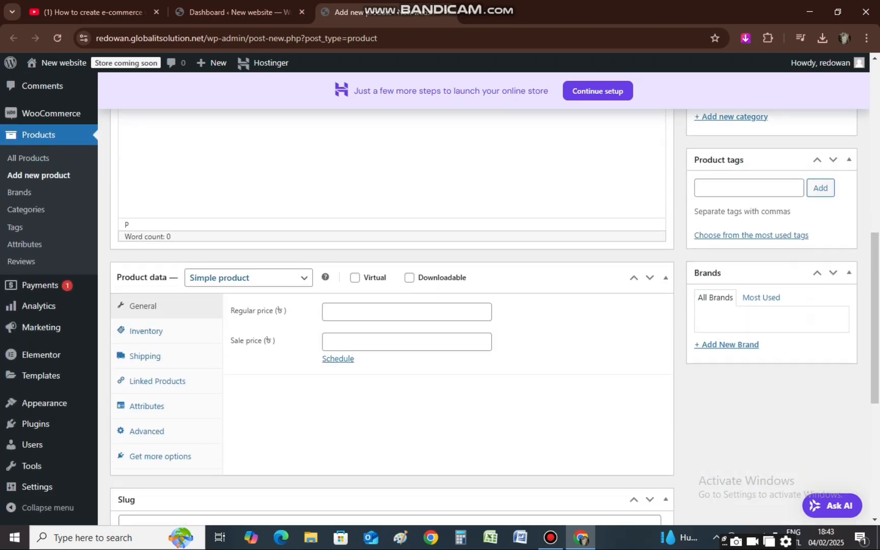
left_click(245, 278)
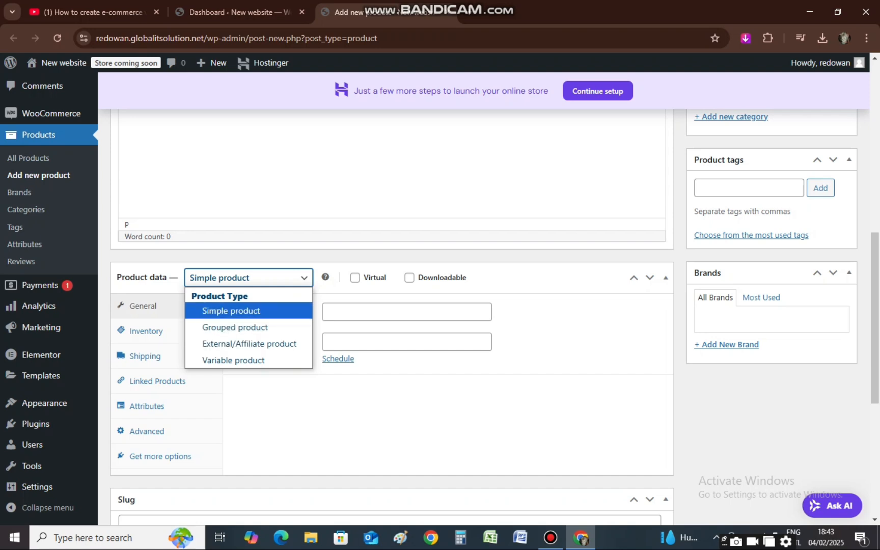
Paste "সরিষার তেল" as the name of the new product
scroll(392, 306, "up", 3)
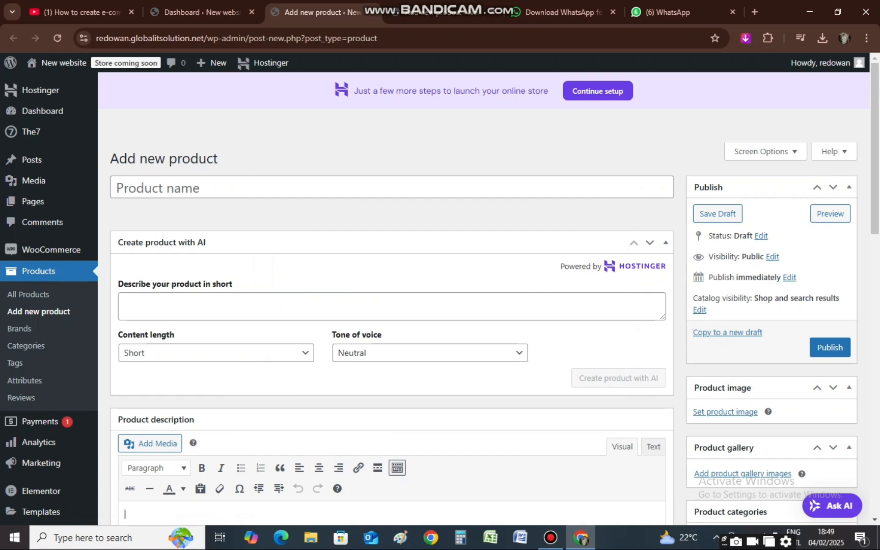
scroll(392, 306, "down", 1)
scroll(392, 306, "up", 1)
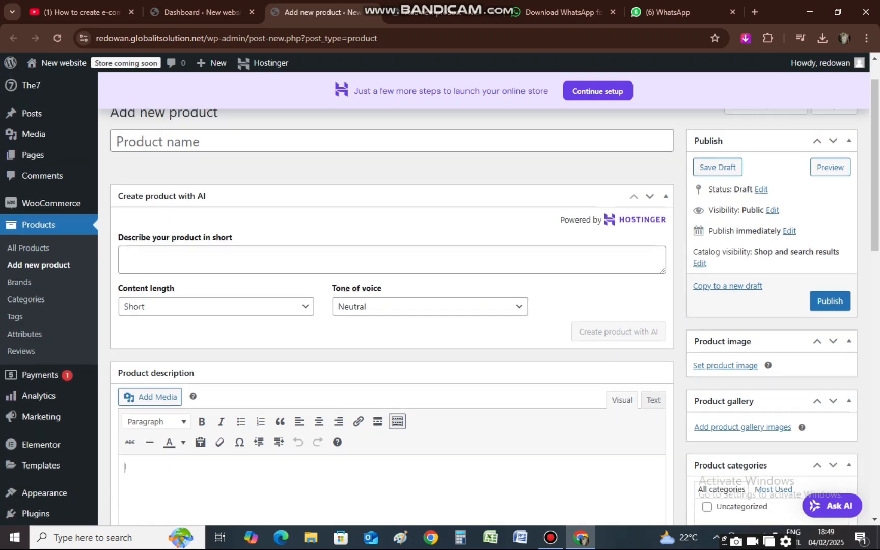
right_click(170, 190)
left_click(197, 312)
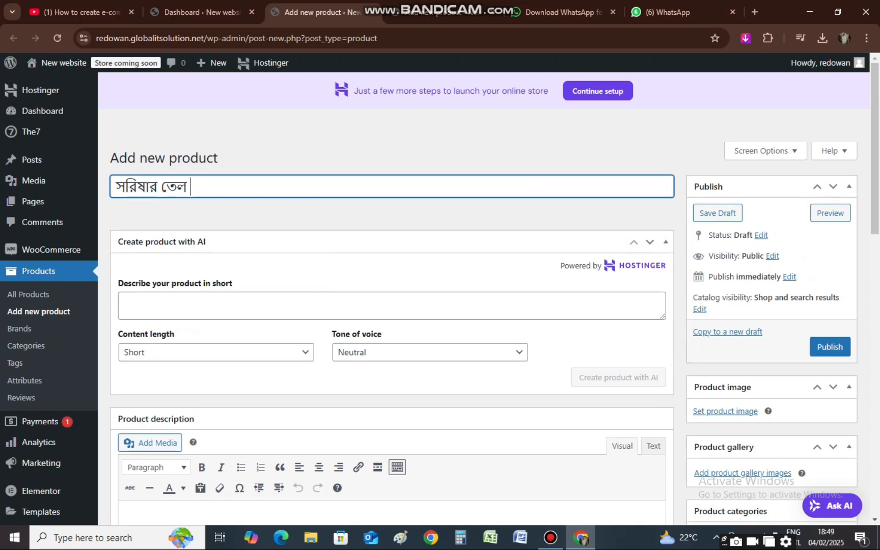
Copy the two-paragraph message beginning "সরিষার তেল বা সর্ষের তেল" from the WhatsApp chat into the Product description
scroll(221, 329, "down", 3)
scroll(221, 328, "down", 3)
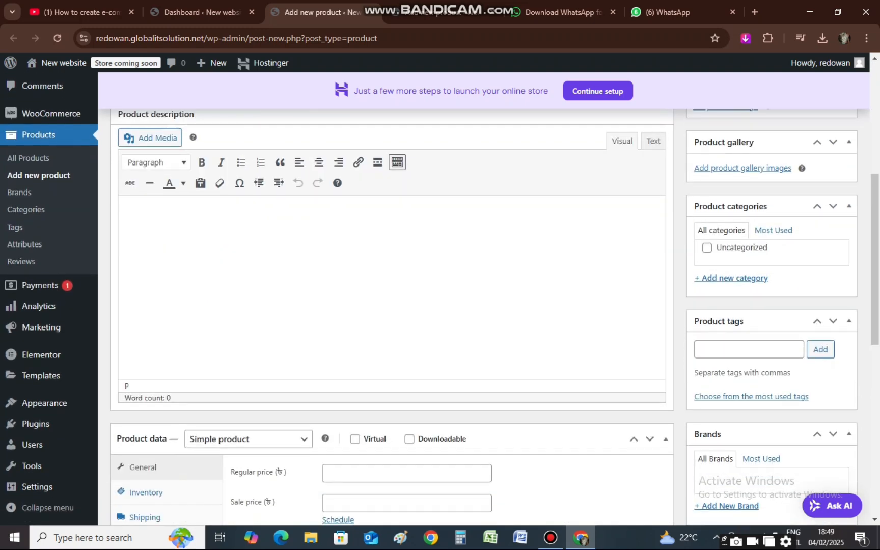
left_click(667, 12)
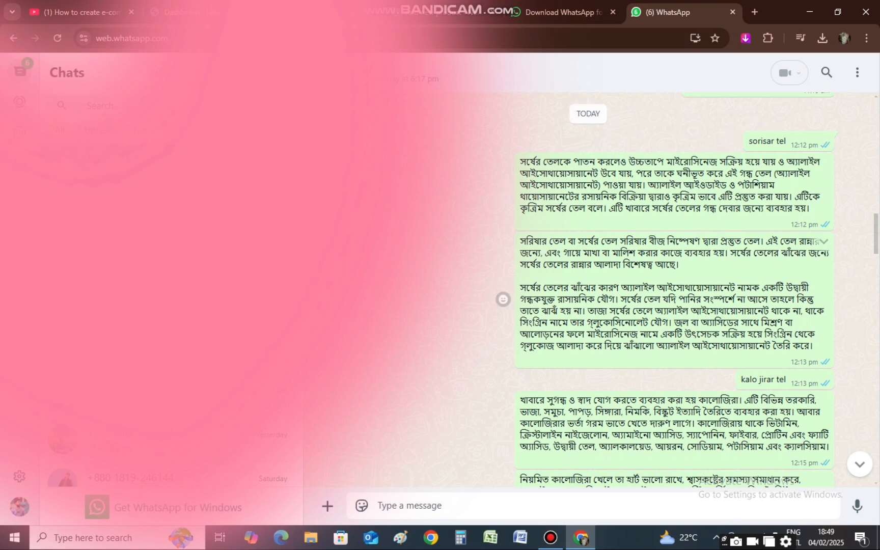
left_click_drag(519, 230, 811, 346)
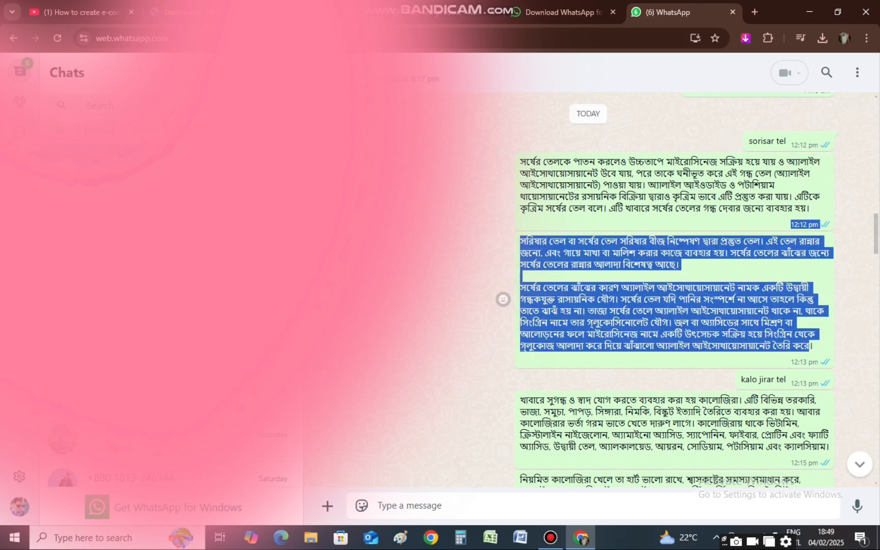
type("সরিষার তেল বা সর্ষের তেল সরিষার বীজ নিষ্পেষণ দ্বারা প্রস্তুত তেল। এই তেল রান্নার জন্যে, এবং গায়ে মাখা বা মালিশ করার কাজে ব্যবহার হয়। সর্ষের তেলের ঝাঁঝের জন্যে সর্ষের তেলের রান্নার আলাদা বিশেষত্ব আছে। সর্ষের তেলের ঝাঁঝের কারণ অ্যালাইল আইসোথায়োসায়ানেট নামক একটি উদ্বায়ী গন্ধকযুক্ত রাসায়নিক যৌগ। সর্ষের তেল যদি পানির সংস্পর্শে না আসে তাহলে কিন্তু তাতে ঝাঝঁ হয় না। তাজা সর্ষের তেলে অ্যালাইল আইসোথায়োসায়ানেট থাকে না, থাকে সিংগ্রিন নামে তার গ্লুকোসিনোলেট যৌগ। জল বা অ্যাসিডের সাথে মিশ্রণ বা আলোড়নের ফলে মাইরোসিনেজ নামে একটি উৎসেচক সক্রিয় হয়ে সিংগ্রিন থেকে গ্লুকোজ আলাদা করে দিয়ে ঝাঁঝালো অ্যালাইল আইসোথায়োসায়ানেট তৈরি করে।")
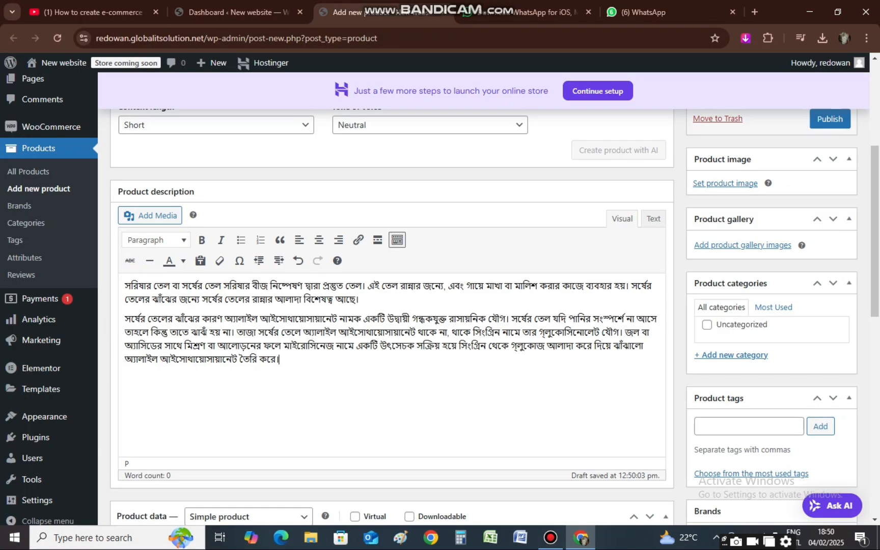
Copy the message beginning "সর্ষের তেলকে পাতন করলেও" from the WhatsApp chat into the Product short description
scroll(392, 305, "down", 5)
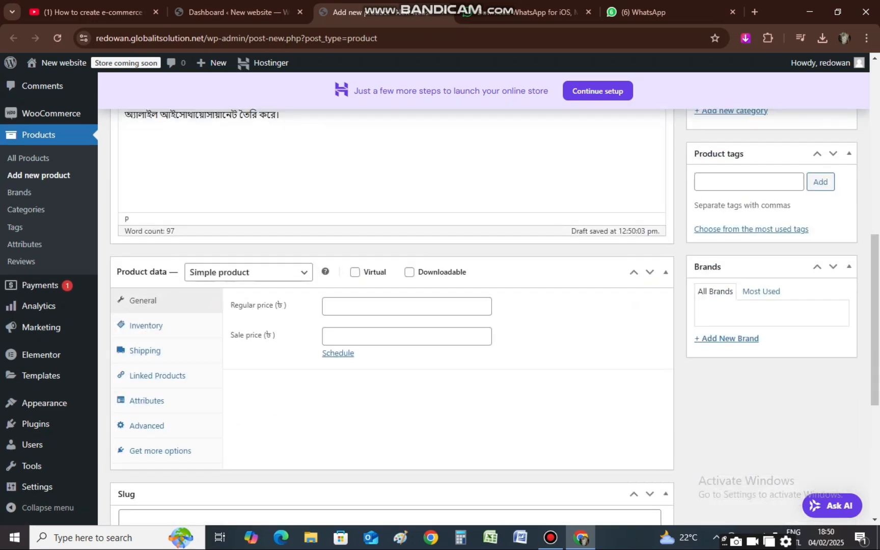
scroll(392, 305, "down", 5)
left_click(126, 353)
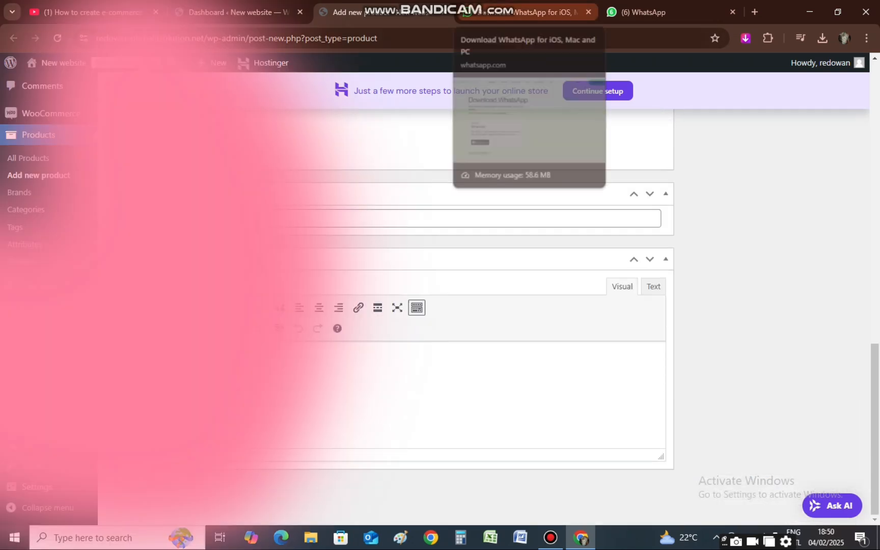
left_click(642, 12)
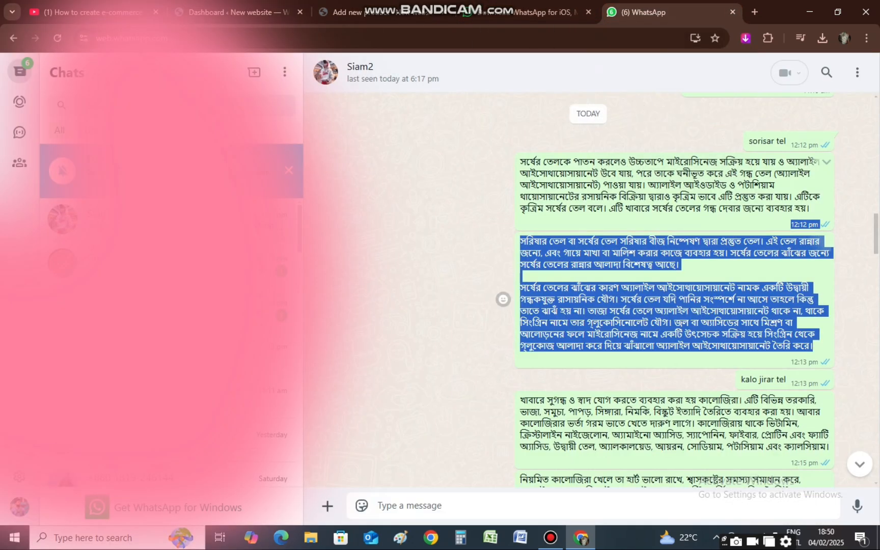
left_click_drag(520, 162, 784, 196)
left_click_drag(784, 196, 809, 209)
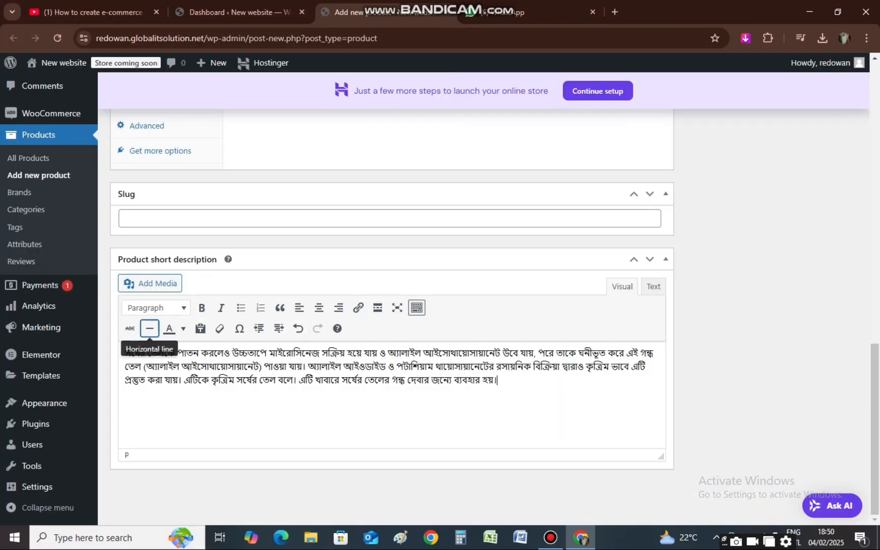
Create a new product category named "সরিষার তেল" and assign it to the product
scroll(392, 305, "up", 3)
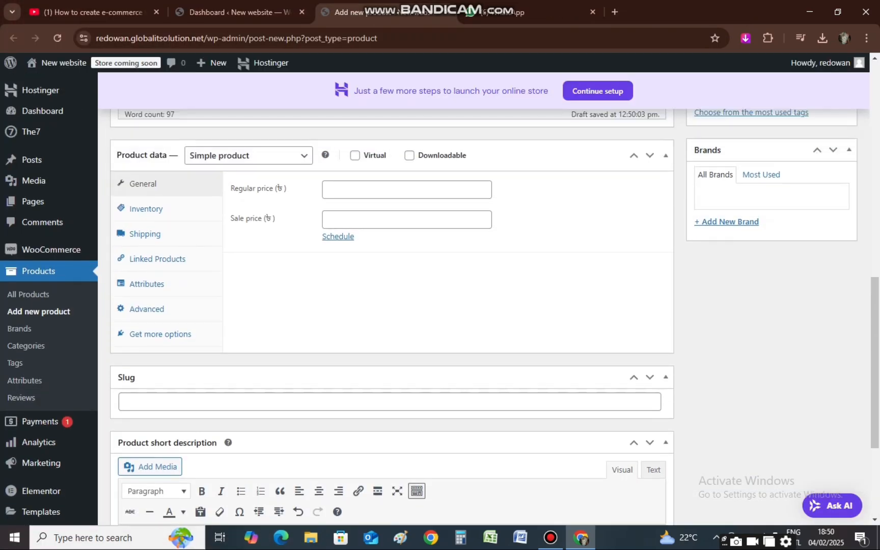
scroll(392, 305, "up", 2)
scroll(392, 305, "up", 4)
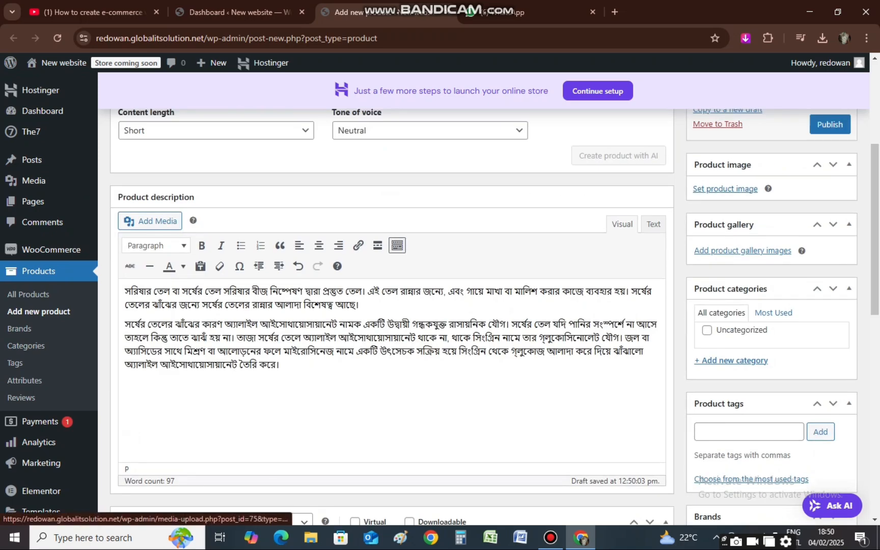
scroll(392, 315, "down", 3)
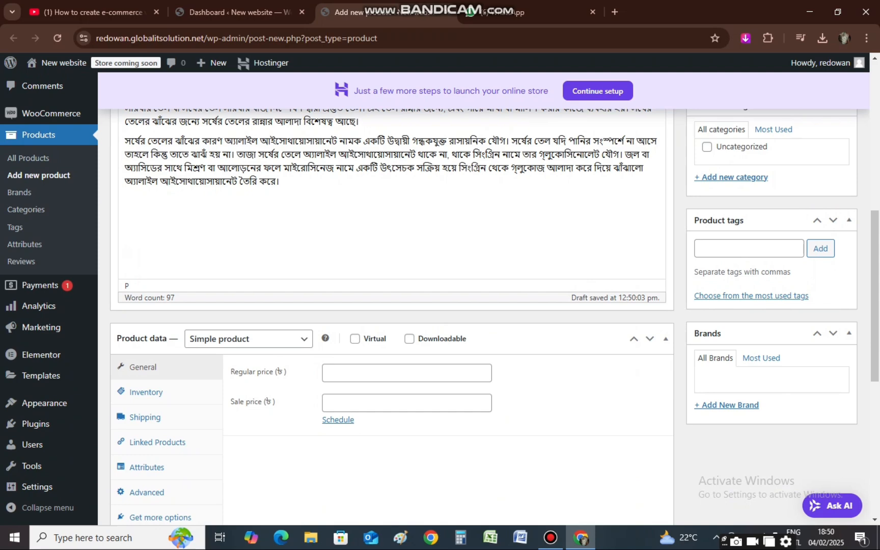
scroll(392, 305, "up", 1)
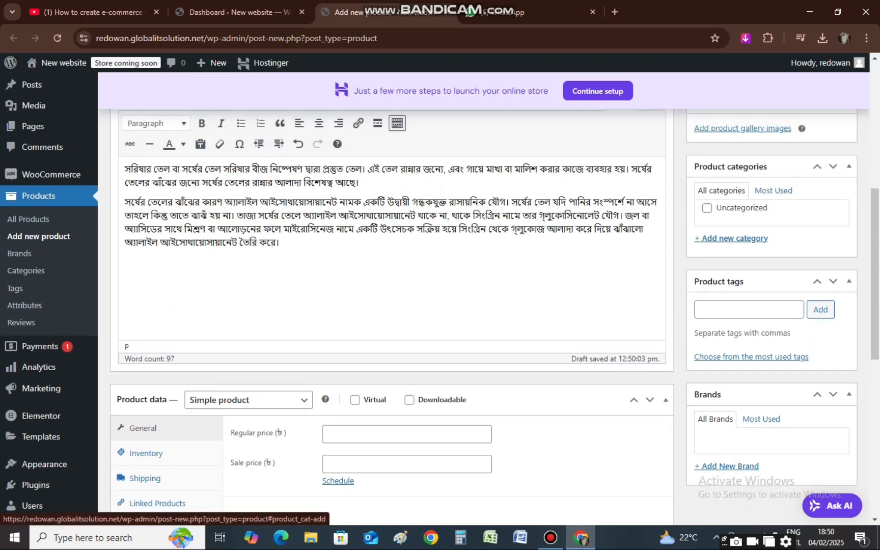
left_click(735, 237)
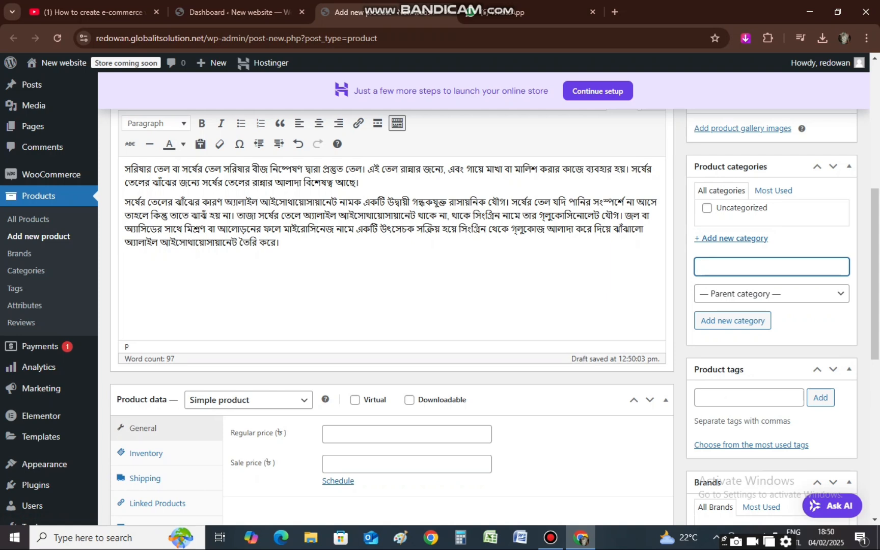
key("super+v")
left_click(788, 416)
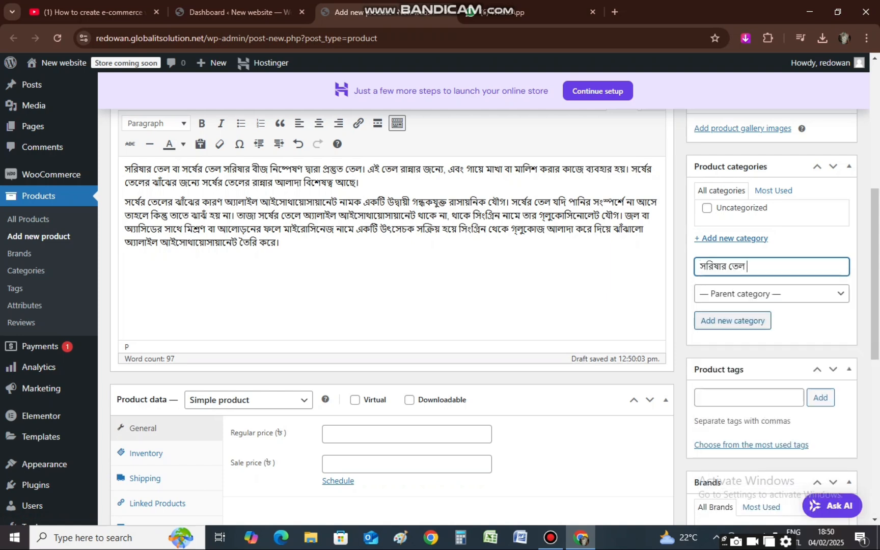
key("Return")
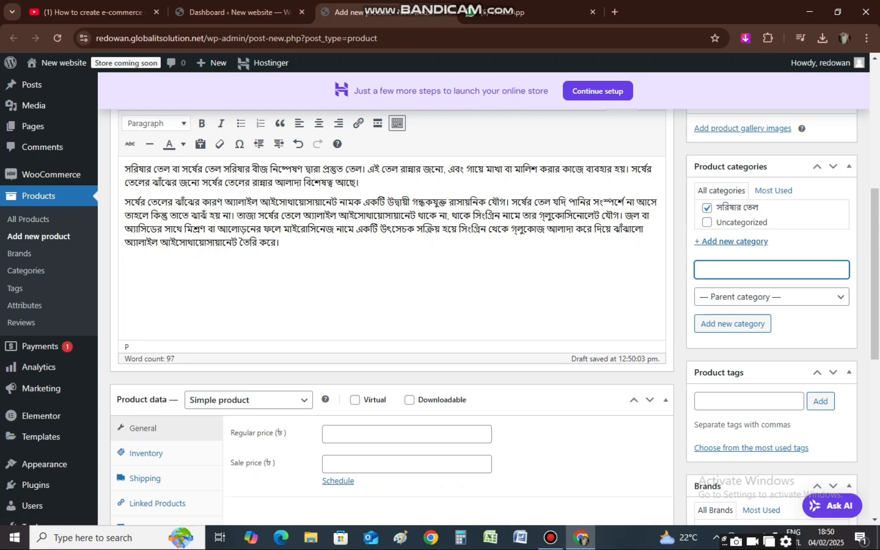
Add "তেল" as a product tag, trimming the pasted "সরিষার তেল" to its second word
scroll(438, 316, "down", 2)
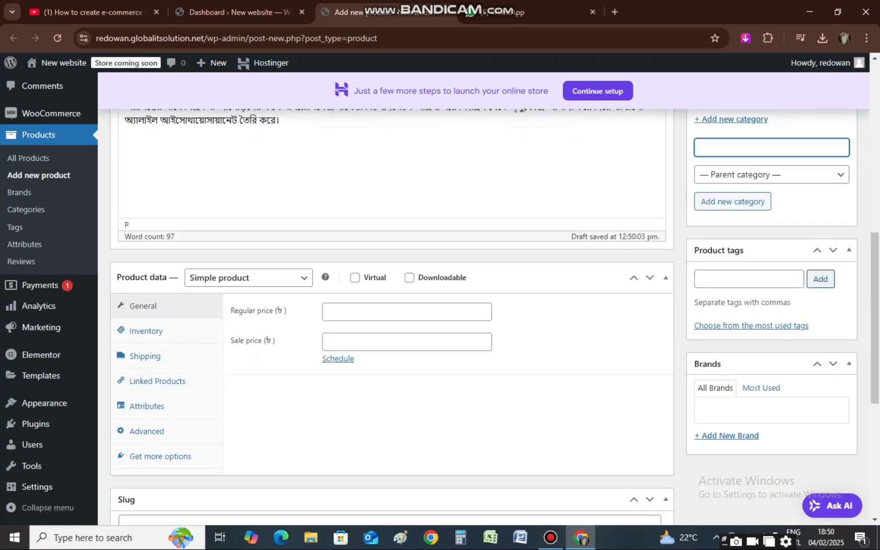
left_click(749, 279)
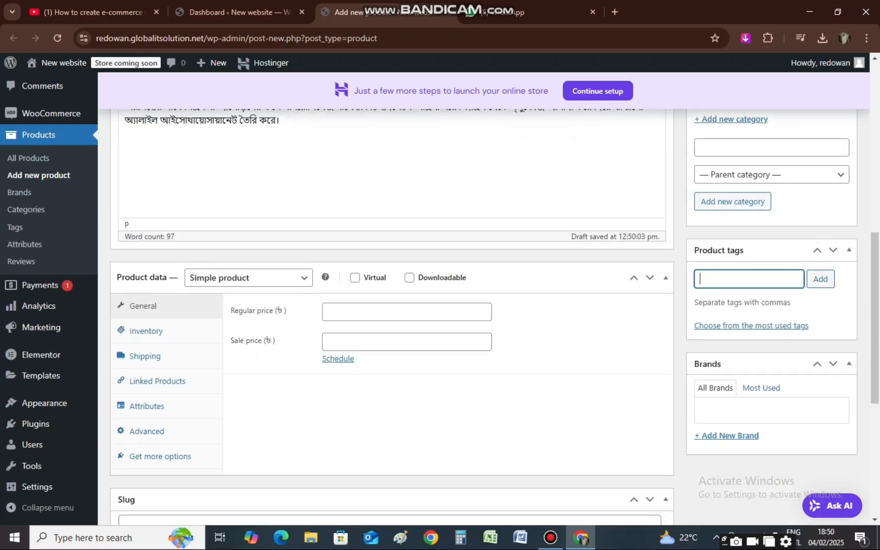
key("super+v")
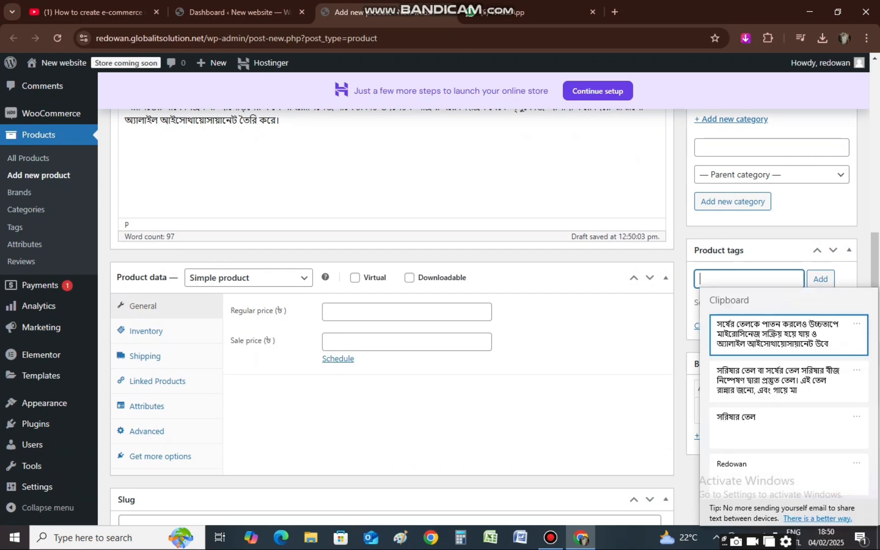
key("Down")
key("Down")
key("Return")
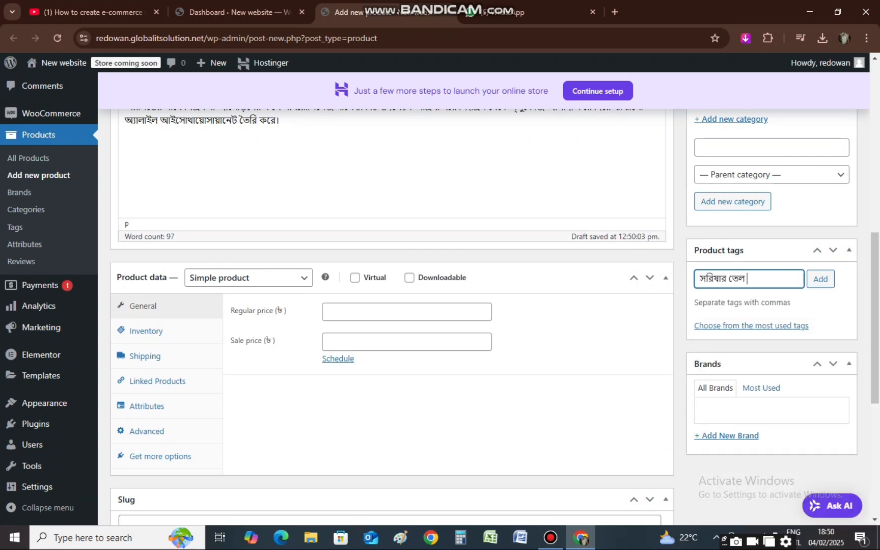
left_click_drag(728, 279, 699, 279)
key("BackSpace")
key("Return")
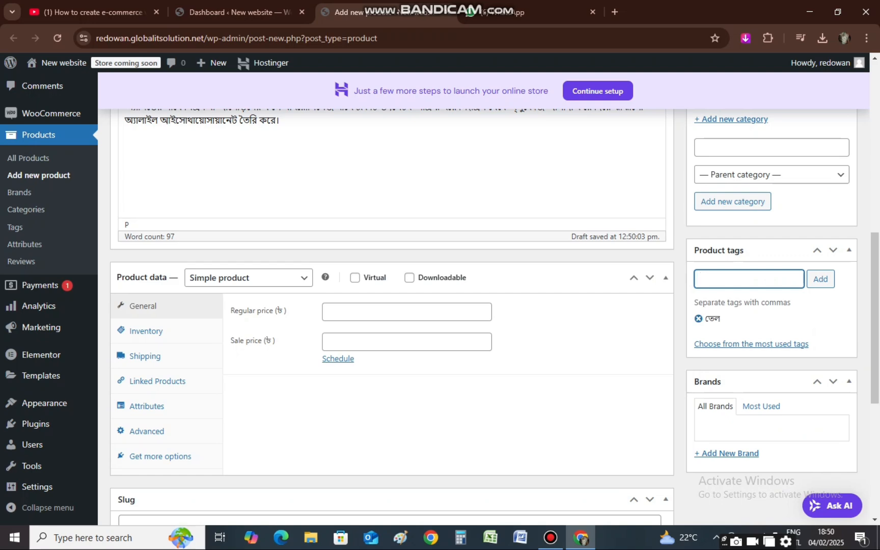
Upload the product pictures from the Downloads folder to the Media Library through the Product image dialog
scroll(440, 297, "up", 1)
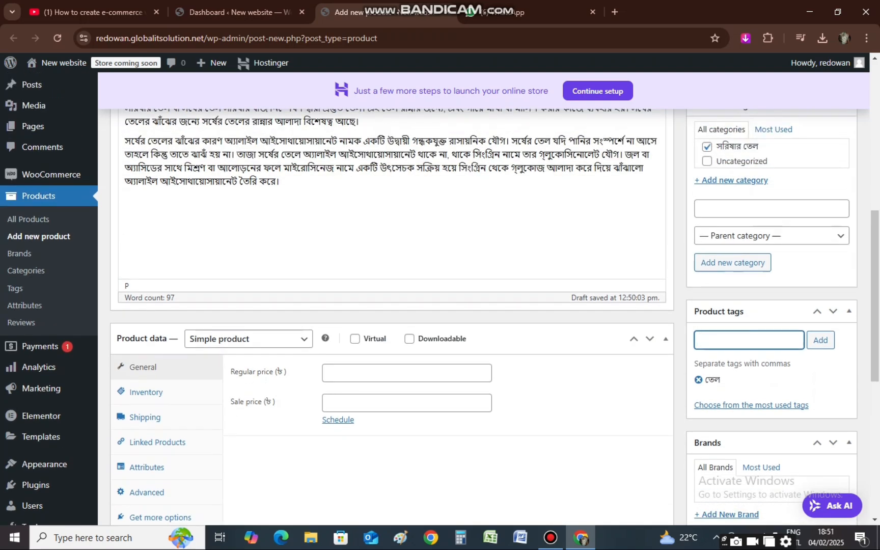
scroll(440, 298, "up", 2)
scroll(440, 298, "up", 1)
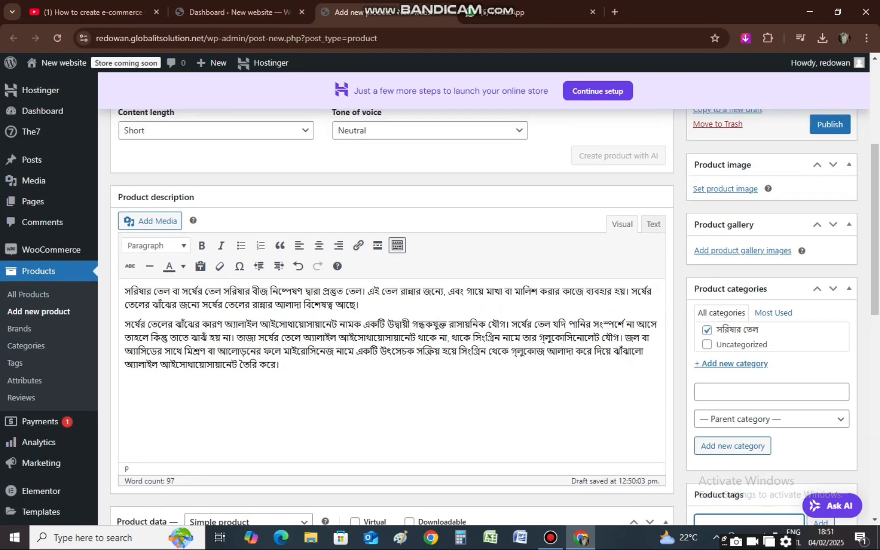
scroll(440, 298, "up", 1)
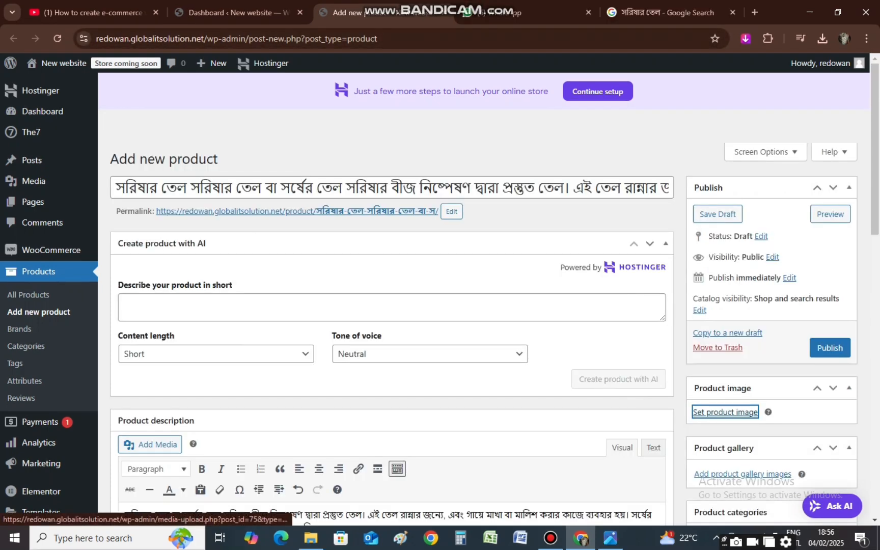
left_click(725, 412)
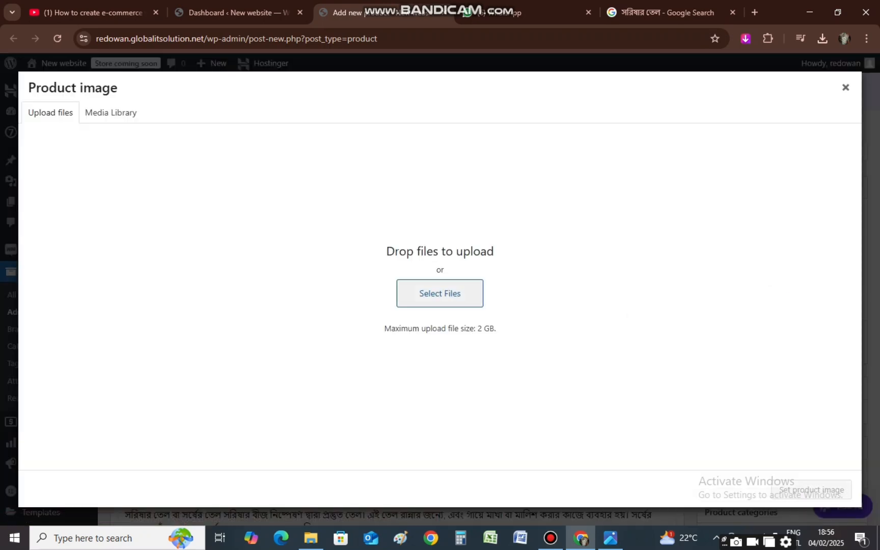
left_click(440, 293)
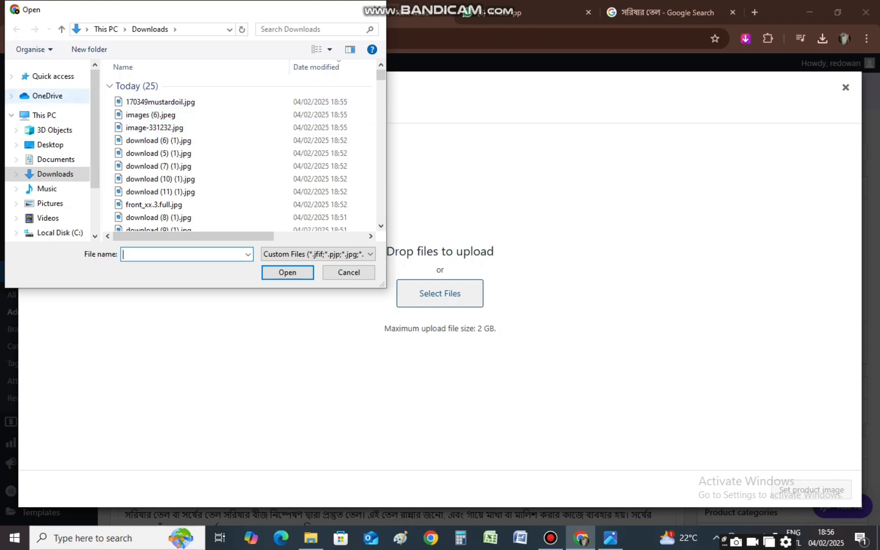
left_click_drag(109, 96, 199, 133)
left_click(287, 272)
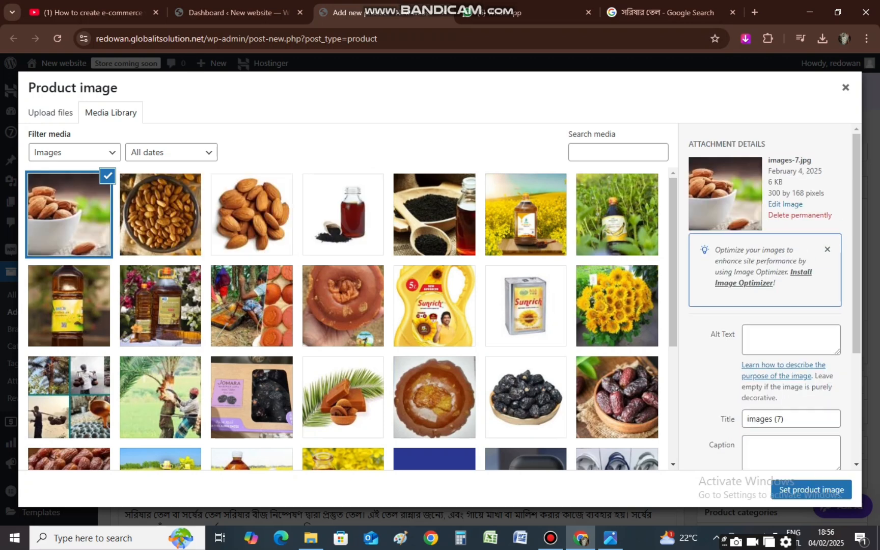
Set download-16-1.jpg, the oil bottle in the yellow mustard field, as the product image
left_click(525, 214)
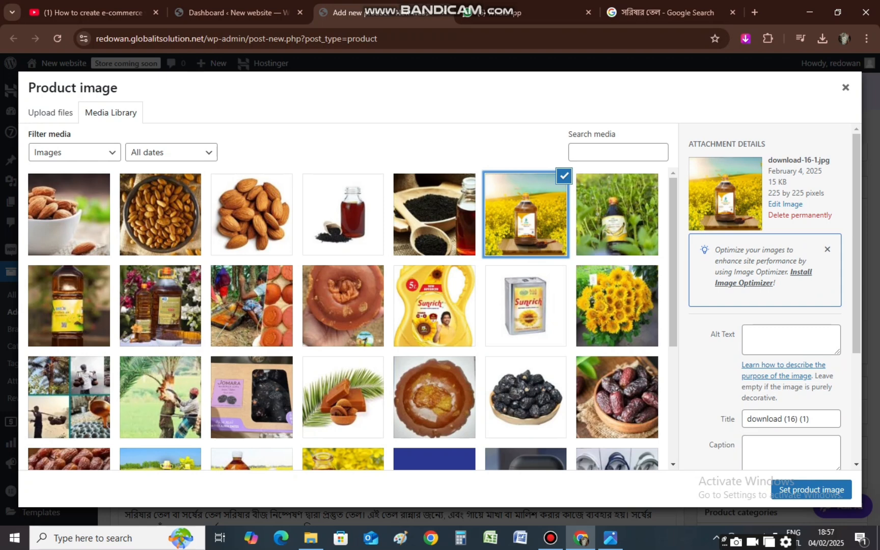
scroll(352, 318, "down", 3)
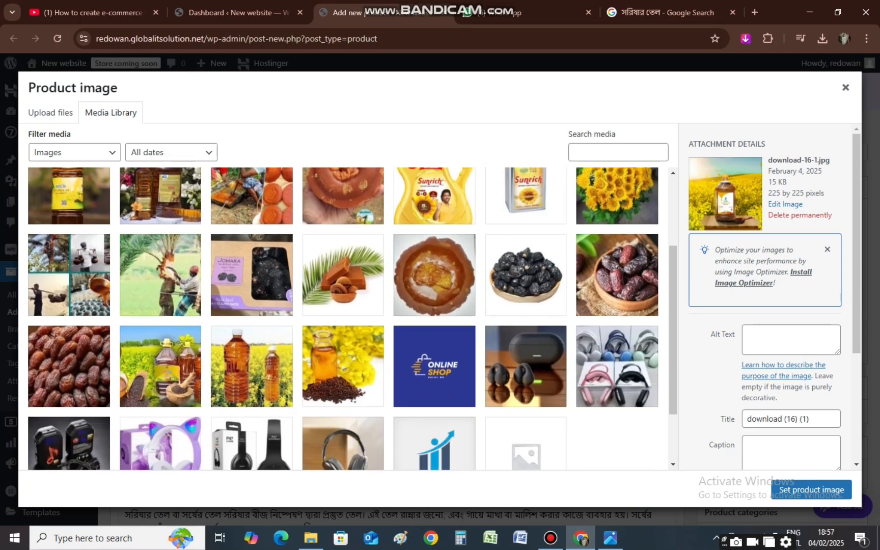
scroll(351, 318, "down", 2)
left_click(160, 304)
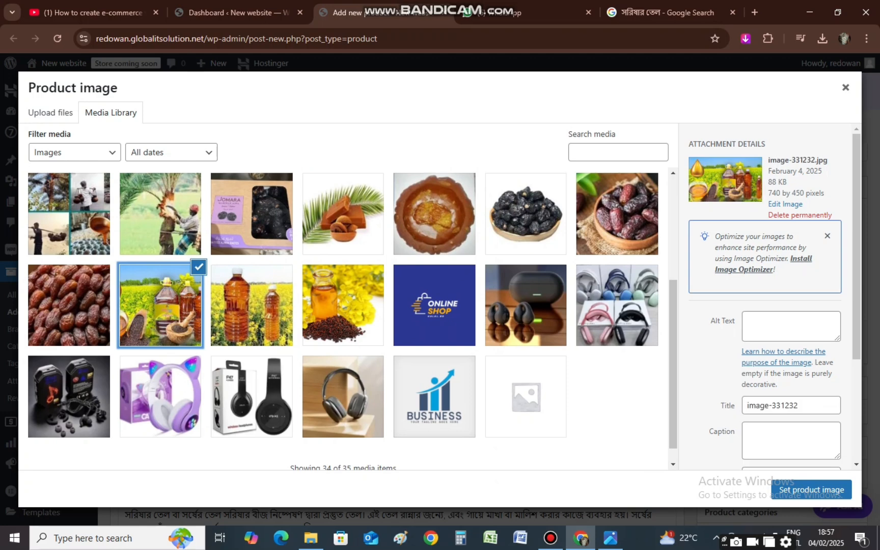
scroll(525, 214, "up", 3)
left_click(525, 213)
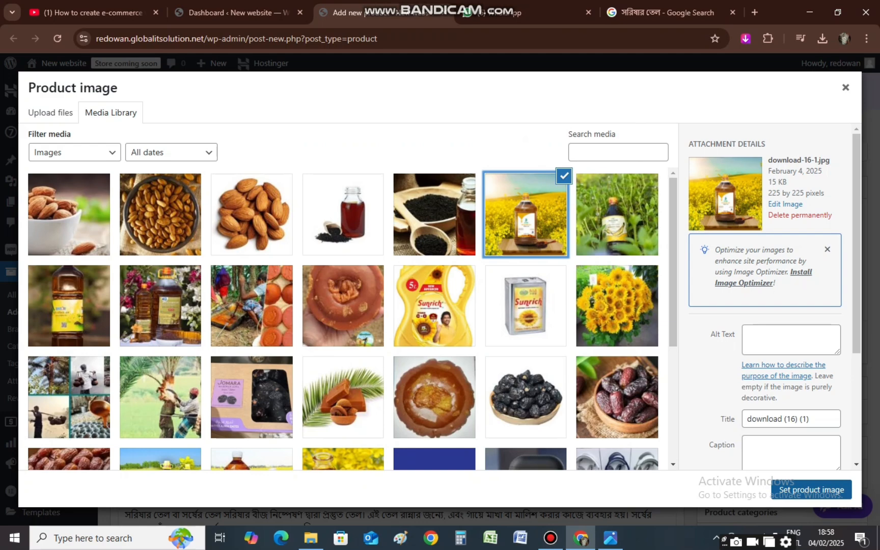
left_click(811, 489)
Open the Media Library selection for adding images to the product gallery and locate the mustard oil pictures
scroll(811, 490, "down", 2)
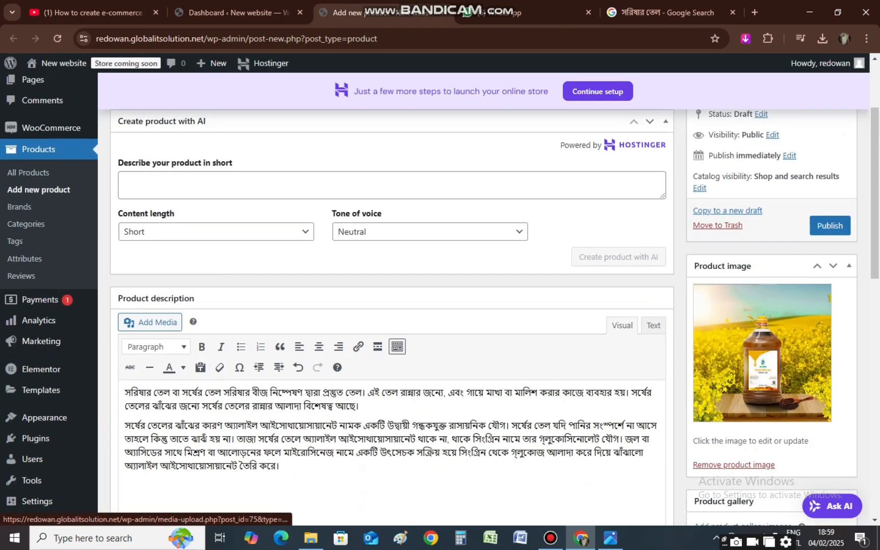
scroll(440, 301, "down", 3)
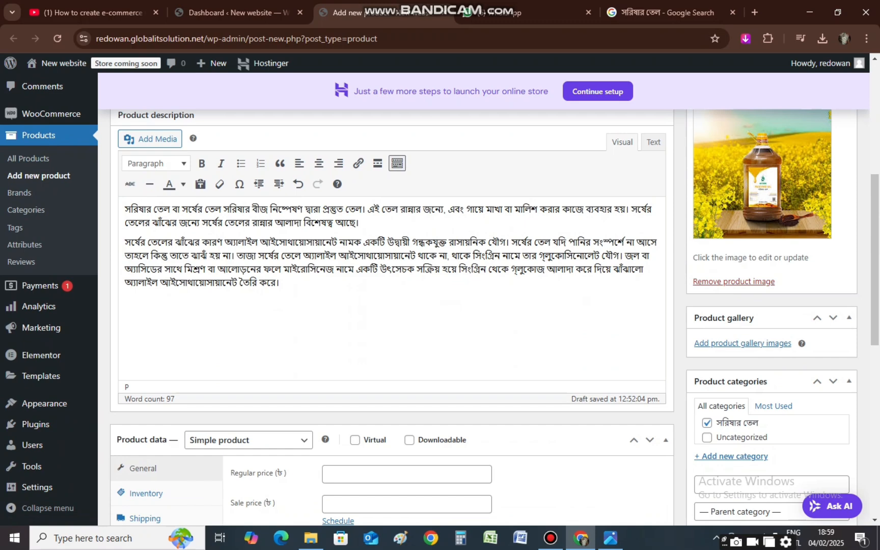
left_click(742, 343)
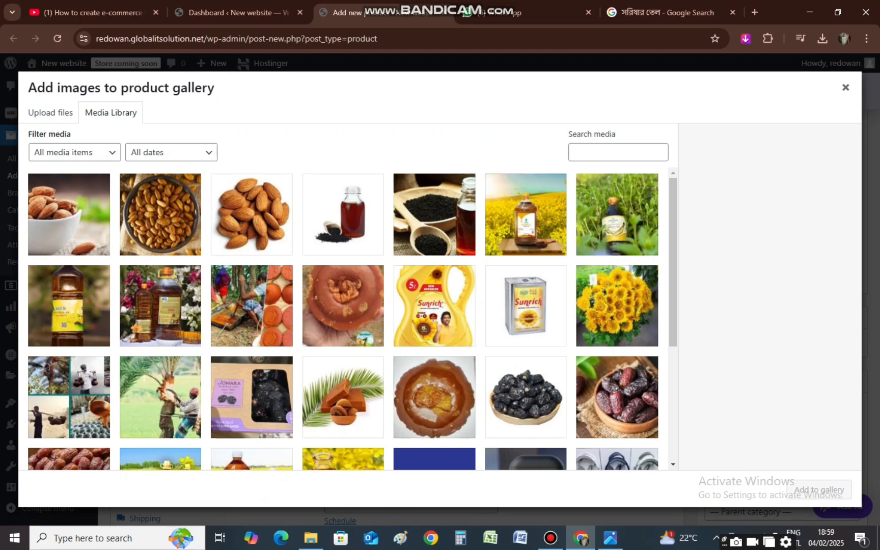
scroll(343, 318, "down", 1)
scroll(343, 325, "down", 1)
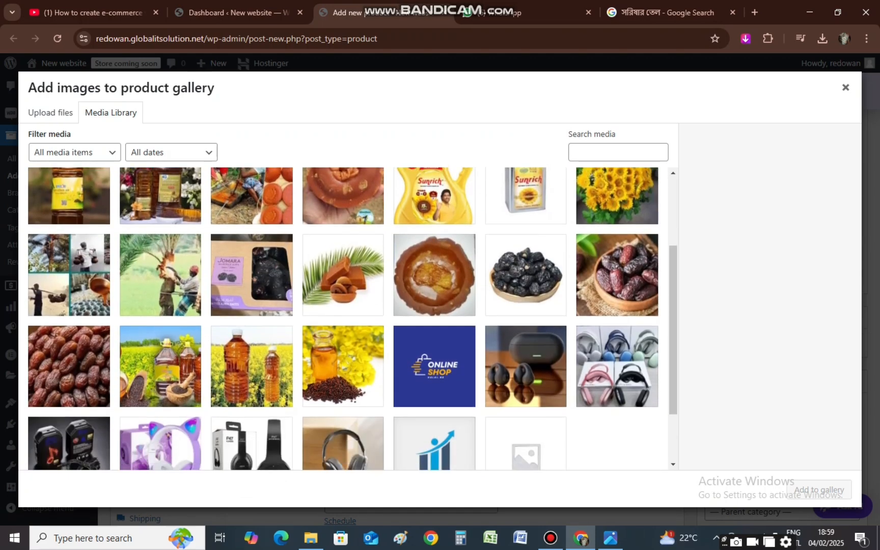
Try to select 170349mustardoil.jpg, images-6.jpeg and image-331232.jpg for the gallery one after another
left_click(343, 366)
left_click(251, 366)
left_click(161, 366)
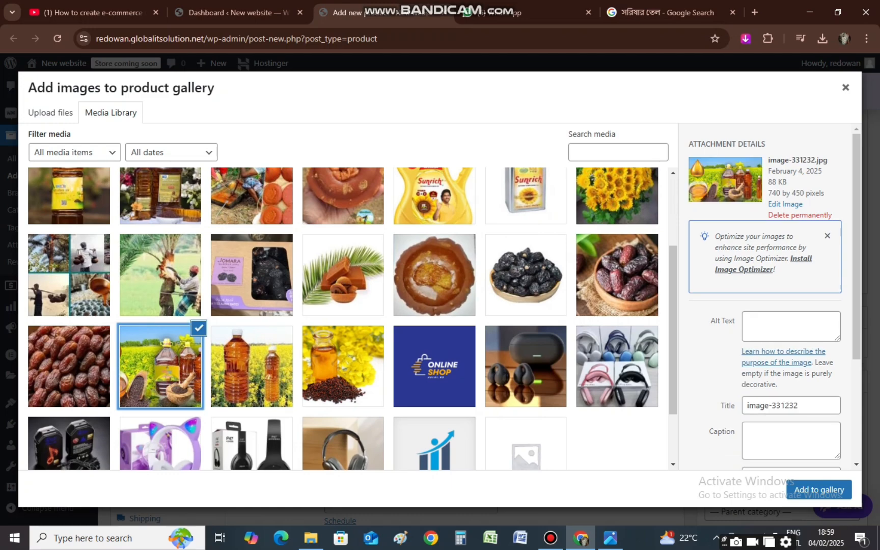
scroll(160, 366, "down", 1)
scroll(160, 366, "up", 3)
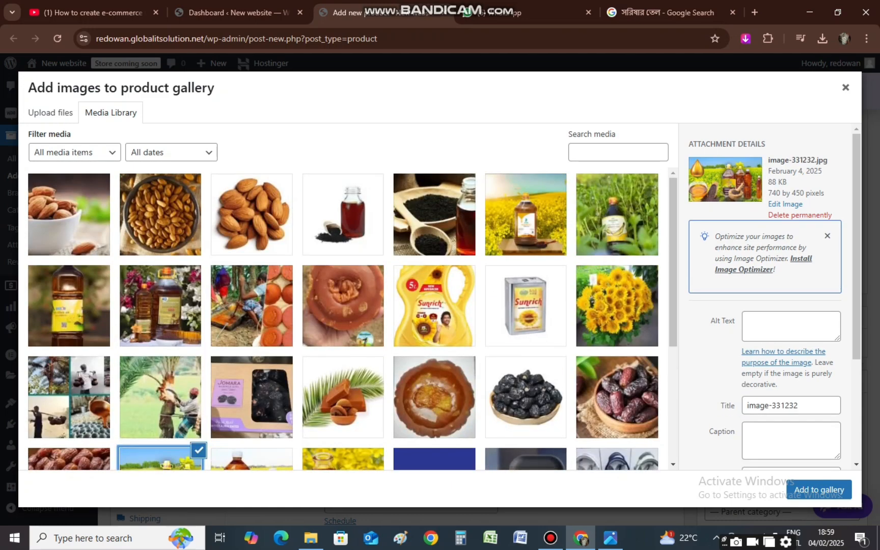
scroll(343, 321, "down", 2)
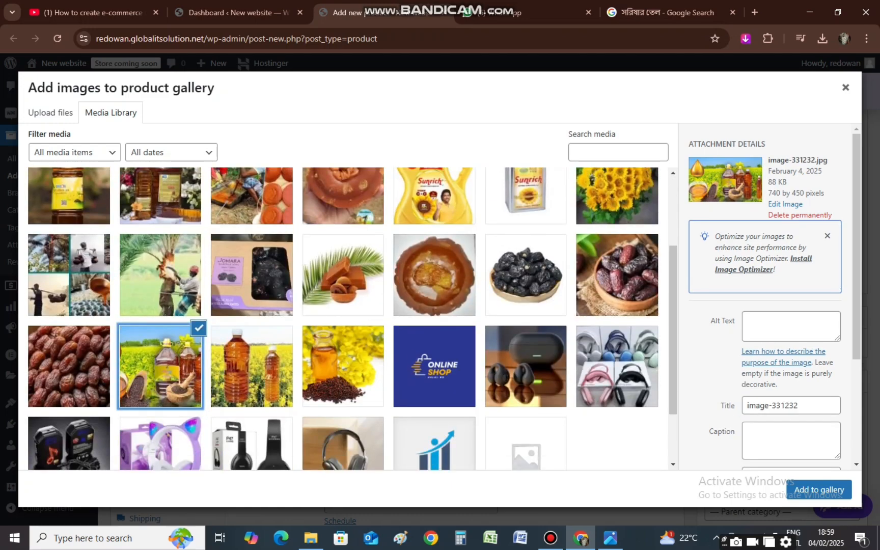
left_click(343, 366)
Select images-6.jpeg, image-331232.jpg and 170349mustardoil.jpg together in the Media Library for the product gallery
left_click(251, 366)
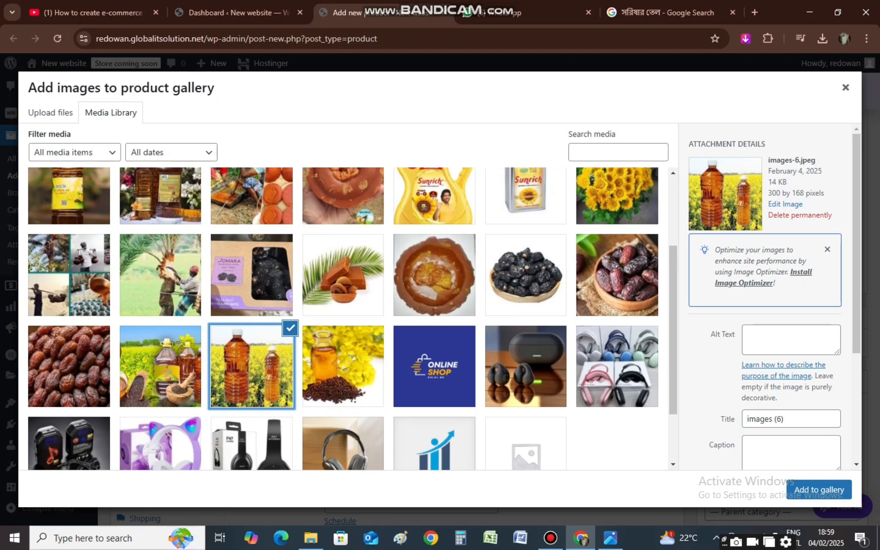
left_click(160, 366, "ctrl")
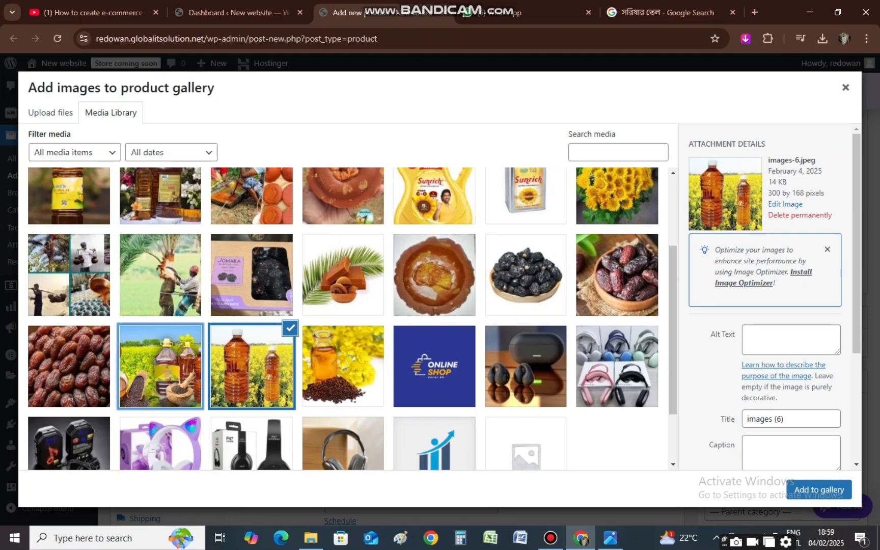
left_click(343, 366, "ctrl")
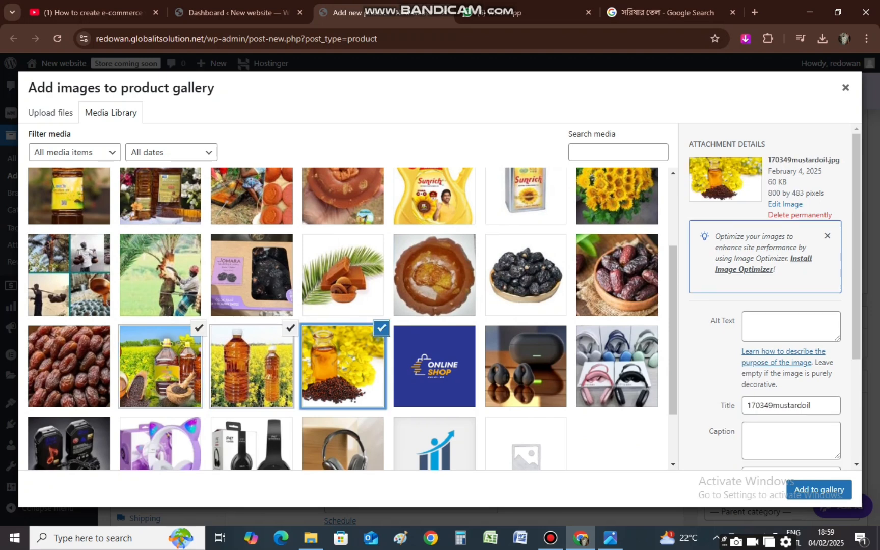
Extend the selection with the oil bottle pictures download-13-1.jpg and download-14-1.jpg, and add all selected images to the product gallery
key("ctrl+plus")
key("ctrl+plus")
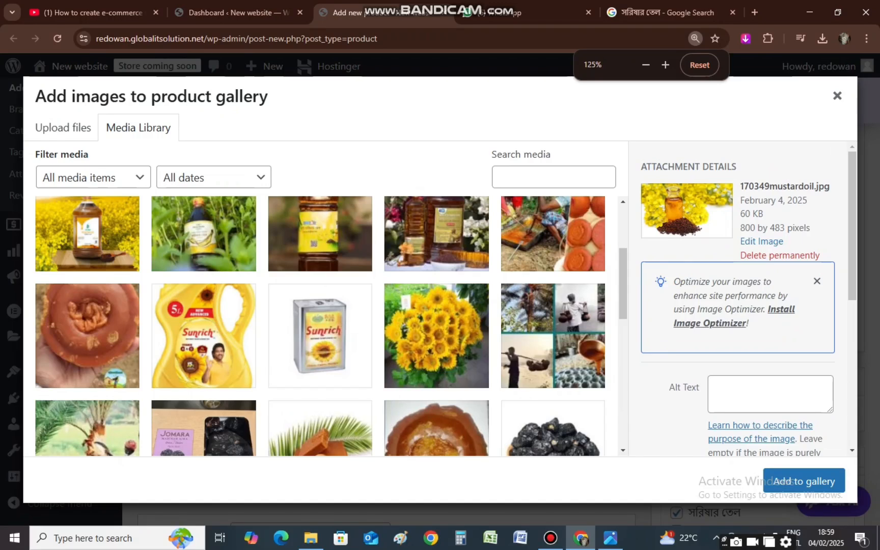
scroll(320, 326, "up", 2)
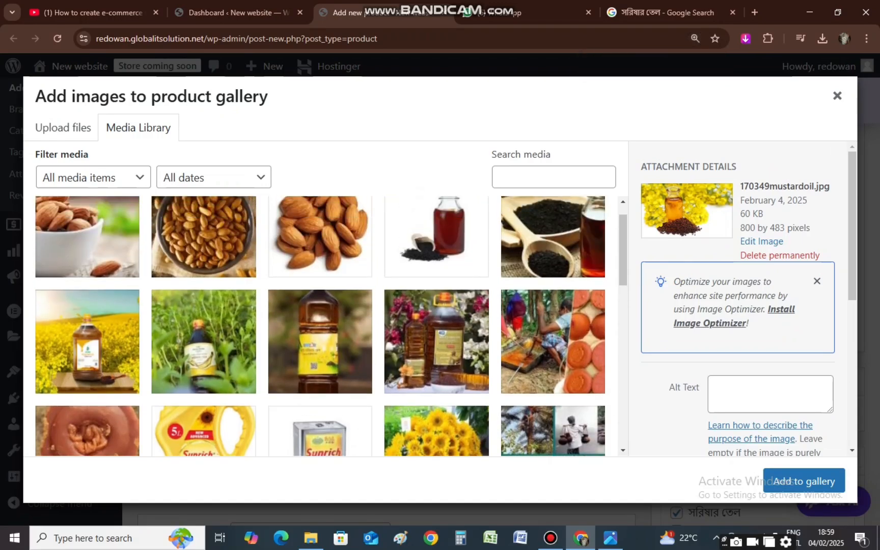
left_click(437, 342, "ctrl")
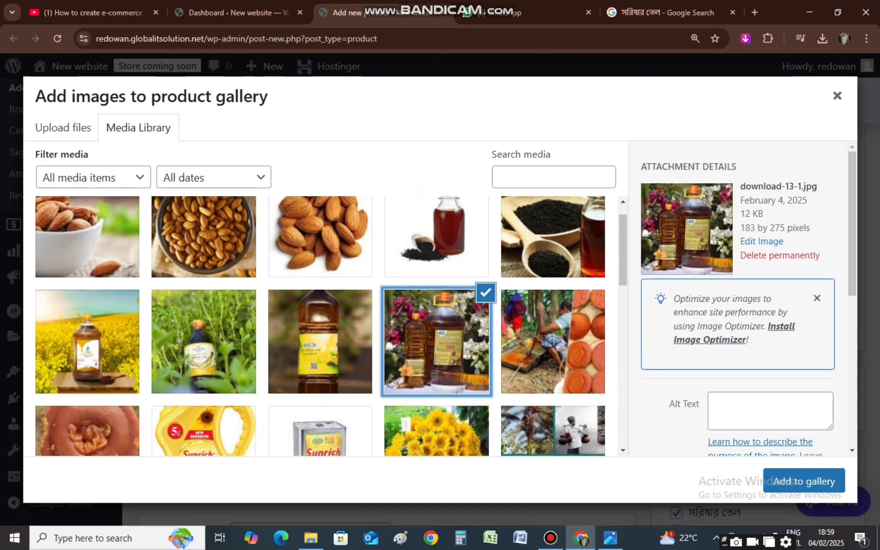
left_click(321, 341, "ctrl")
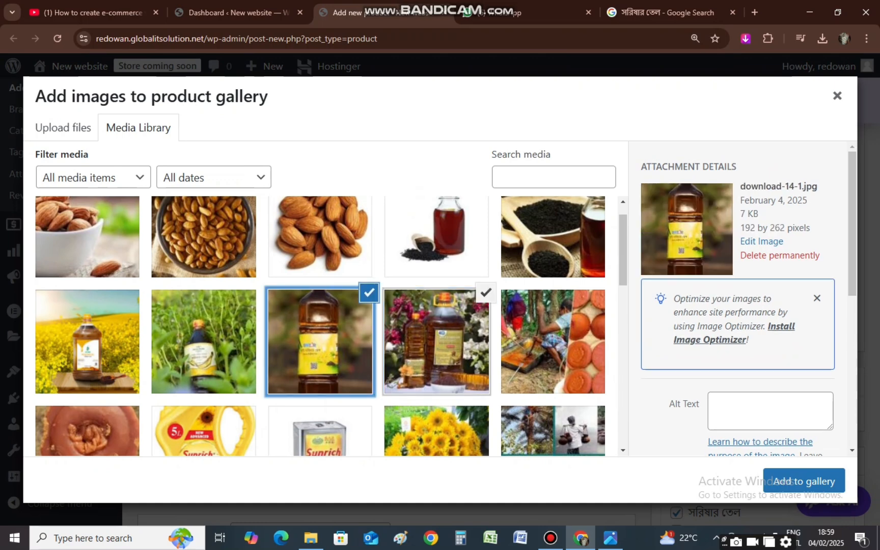
key("ctrl+minus")
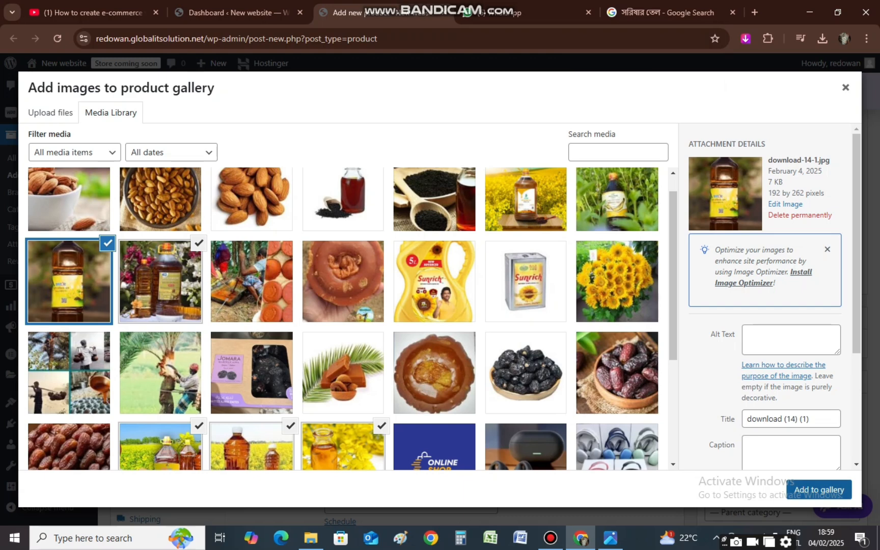
scroll(769, 295, "down", 3)
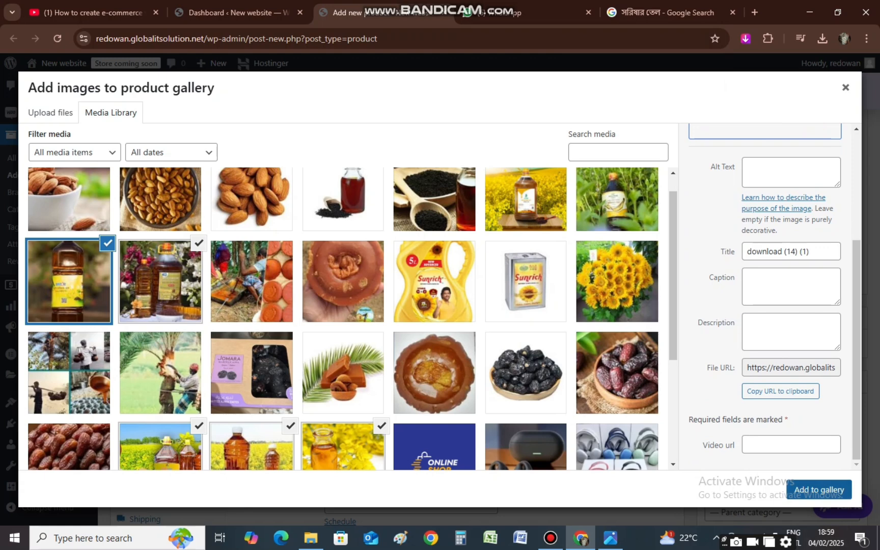
left_click(819, 489)
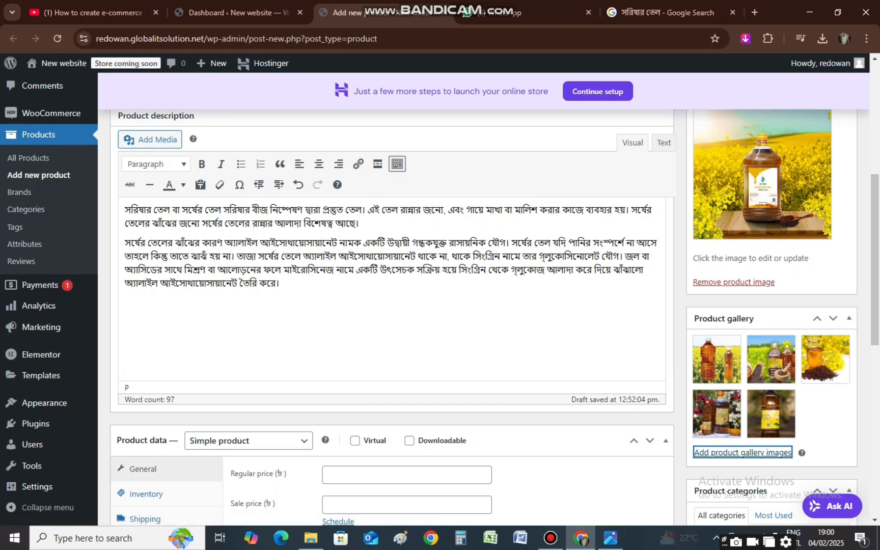
scroll(488, 306, "down", 2)
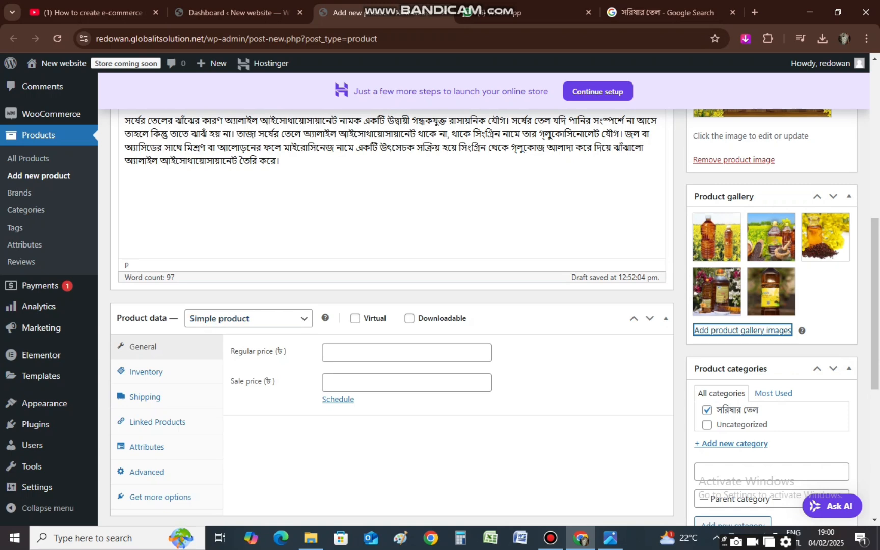
left_click(550, 538)
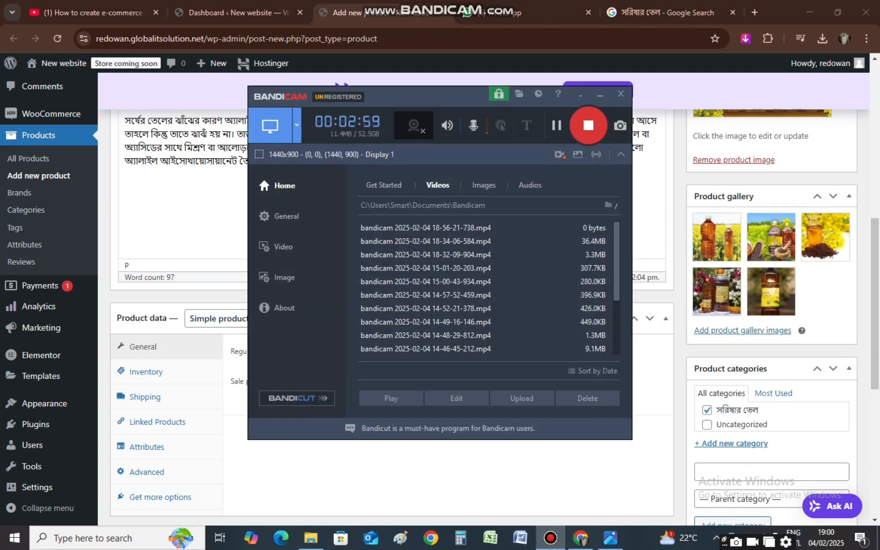
left_click(600, 94)
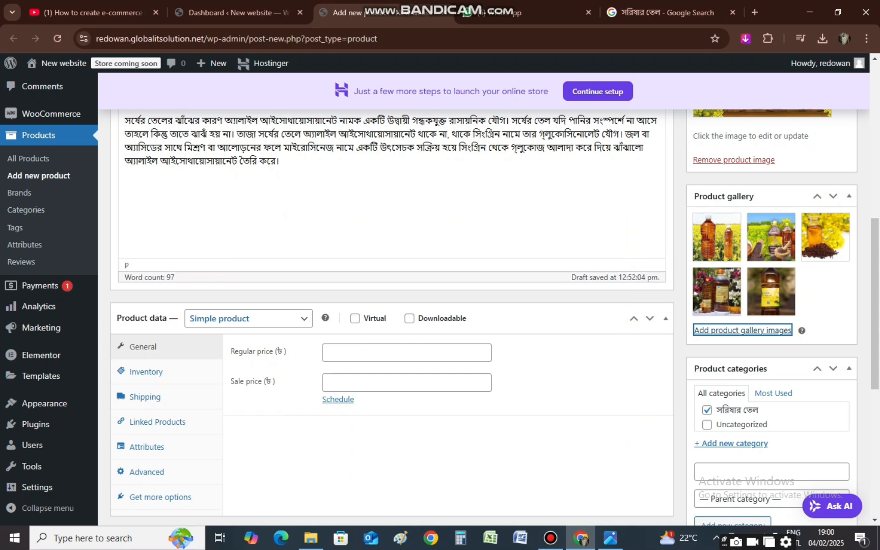
Change the product type to Variable product and name its new attribute পরিমাণ
left_click(248, 318)
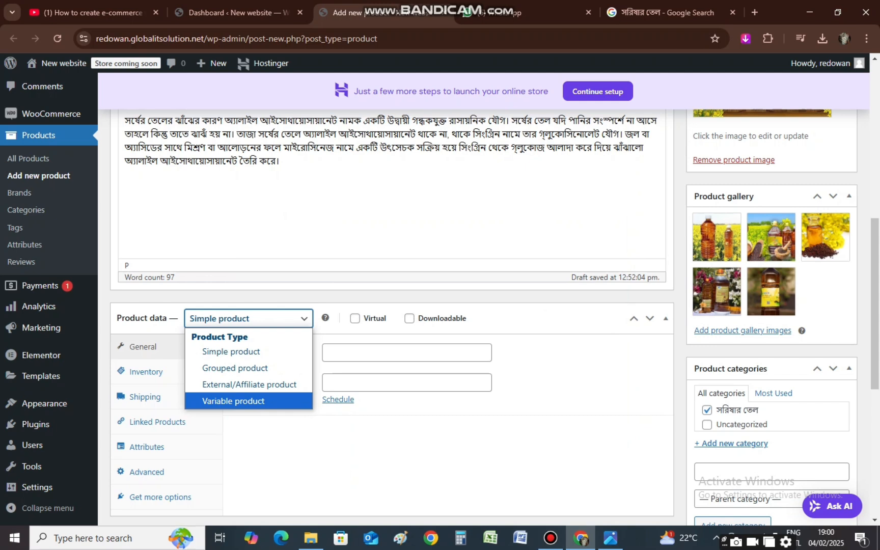
key("Return")
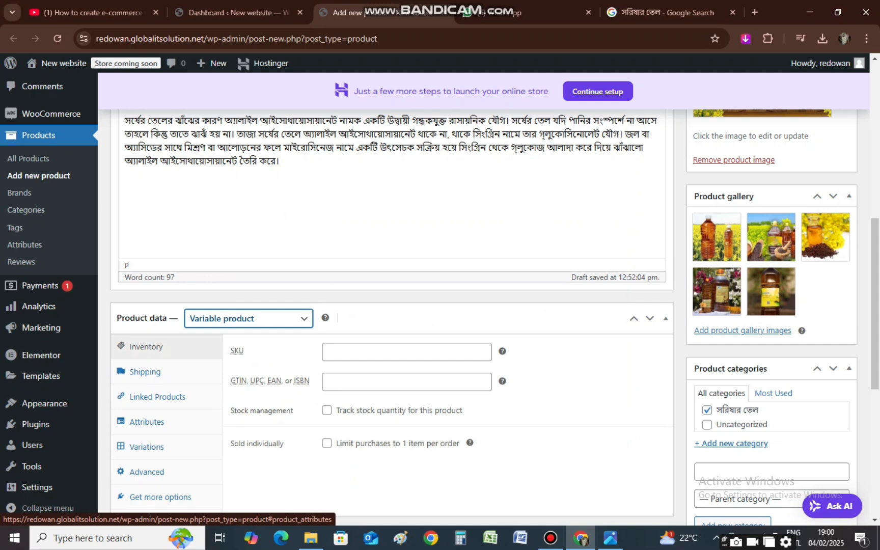
left_click(147, 422)
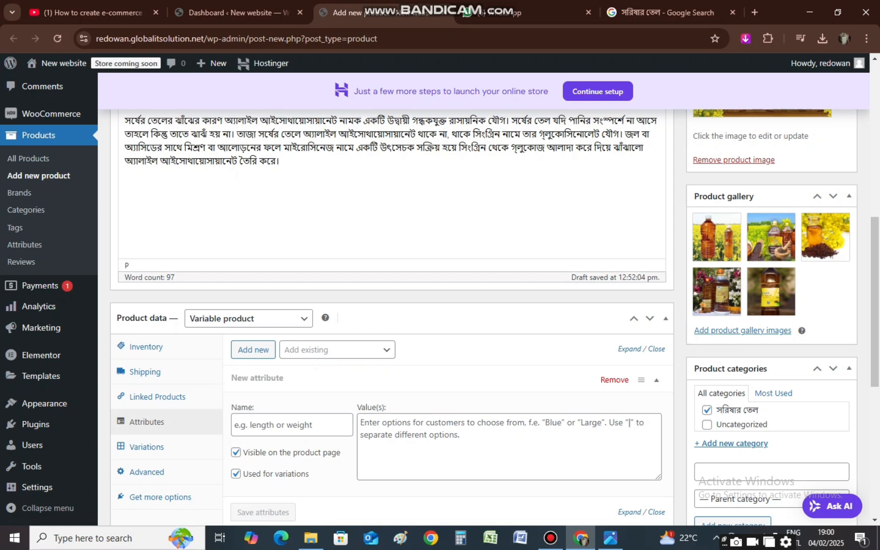
scroll(387, 305, "down", 1)
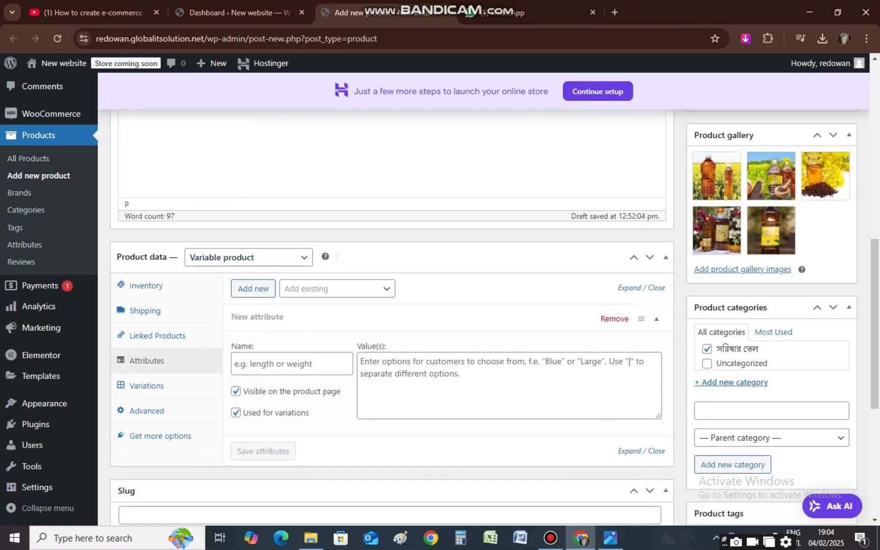
left_click(292, 364)
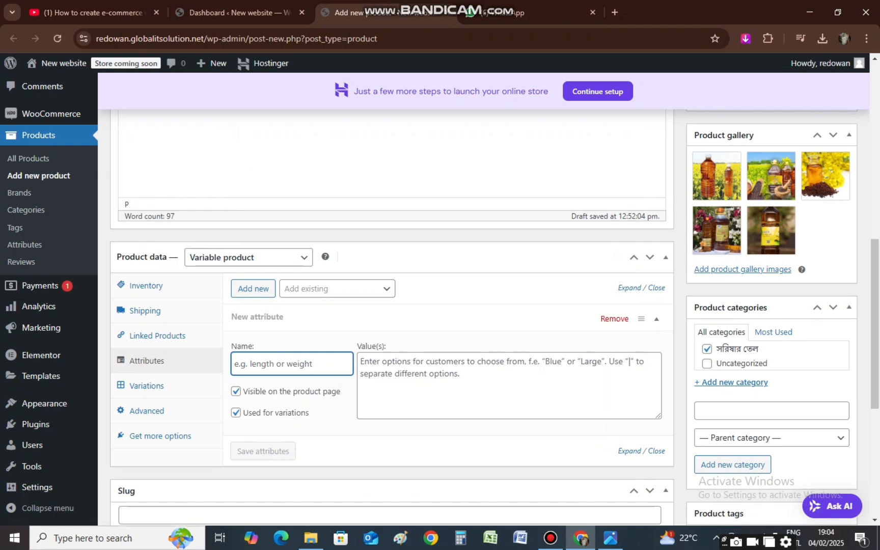
right_click(263, 365)
left_click(284, 227)
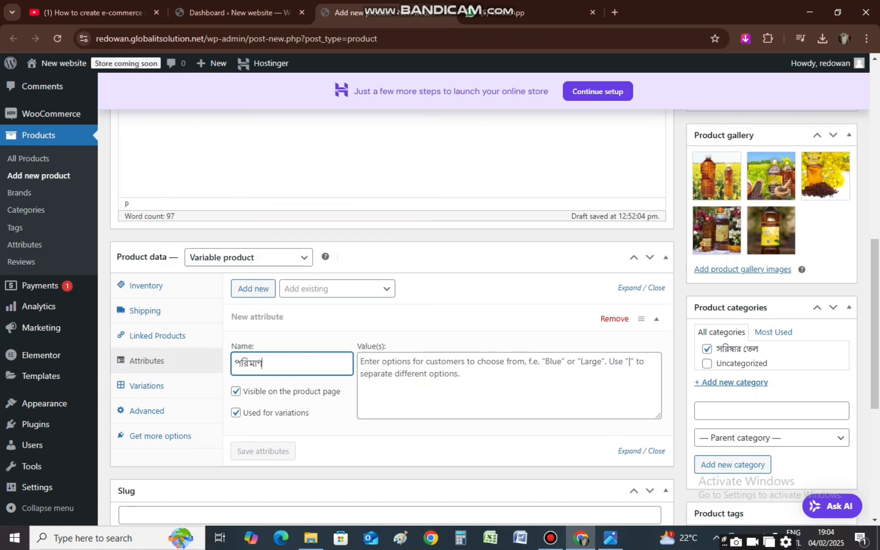
Enter 1kg|2kg|3kg|5kg|8kg|10kg as the values of the পরিমাণ attribute and save the attributes
left_click(448, 375)
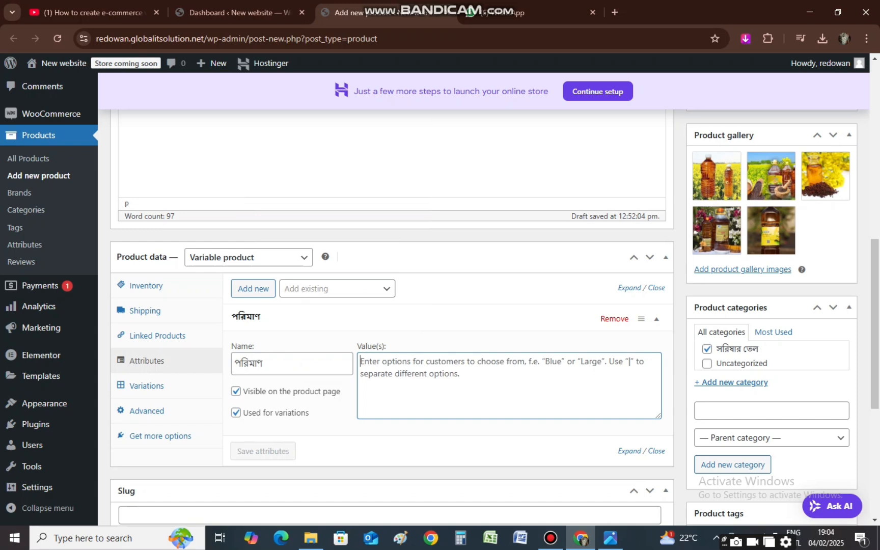
type("1")
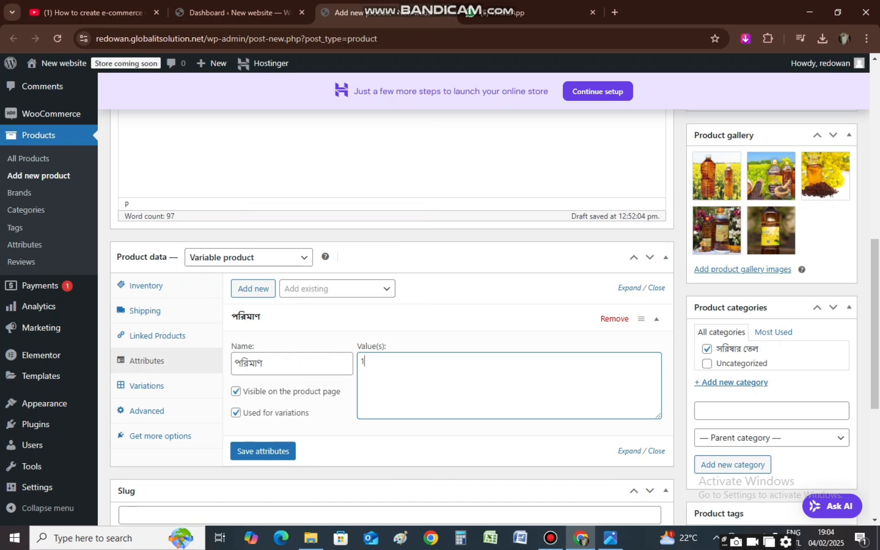
type("kg")
type("|2")
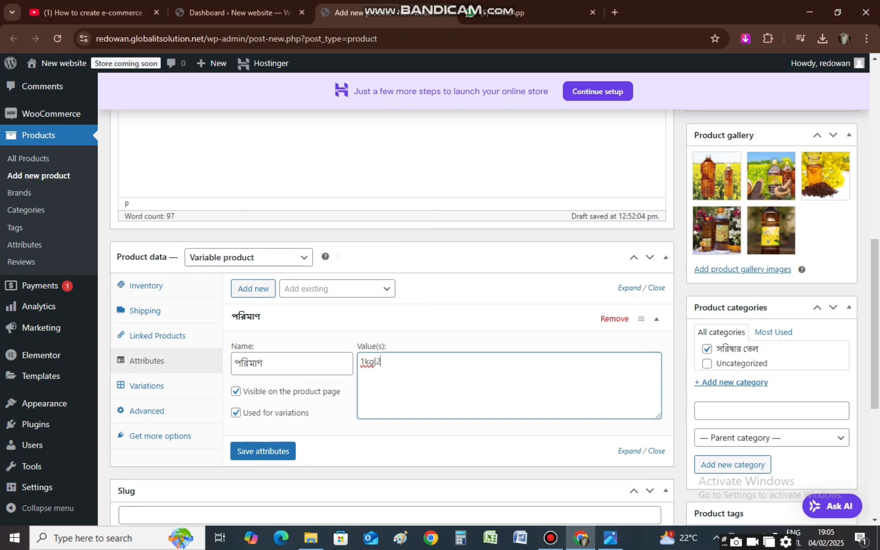
type("kg")
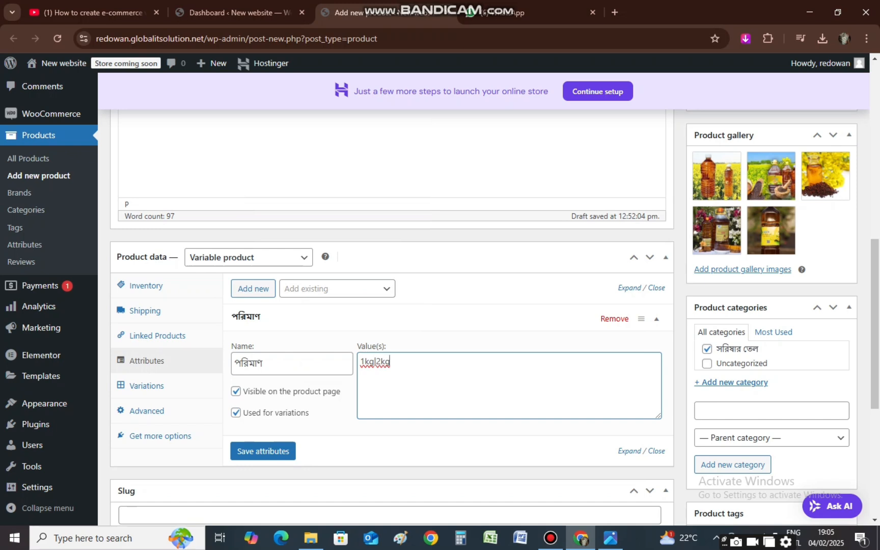
type("|3kg|5kh")
key("BackSpace")
type("g|")
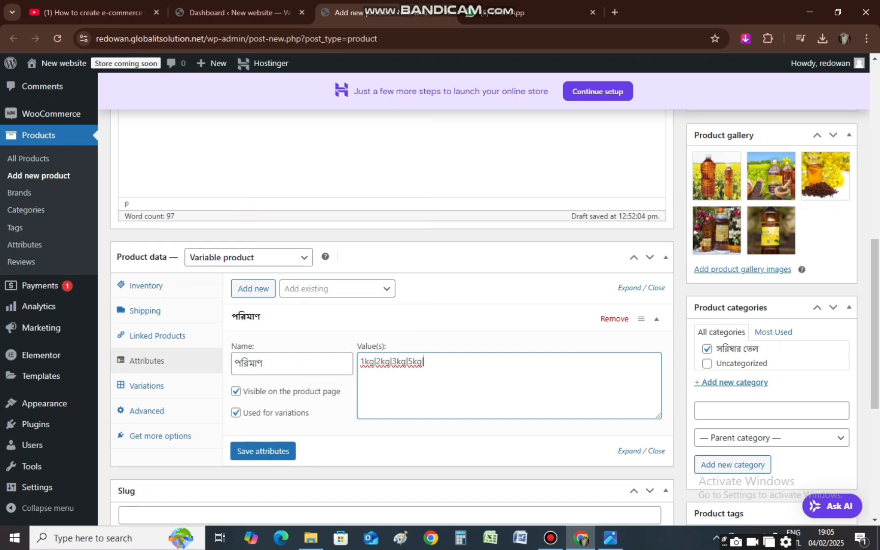
type("8kg")
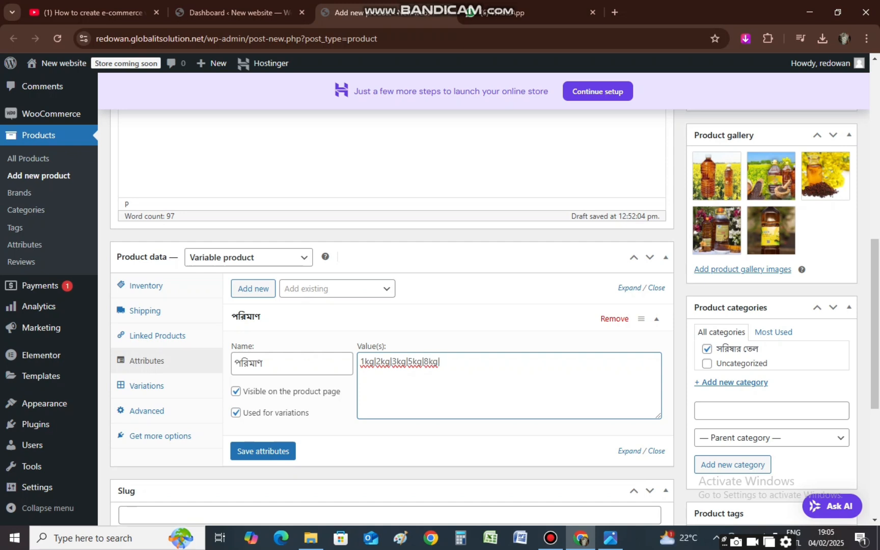
type("|10kg")
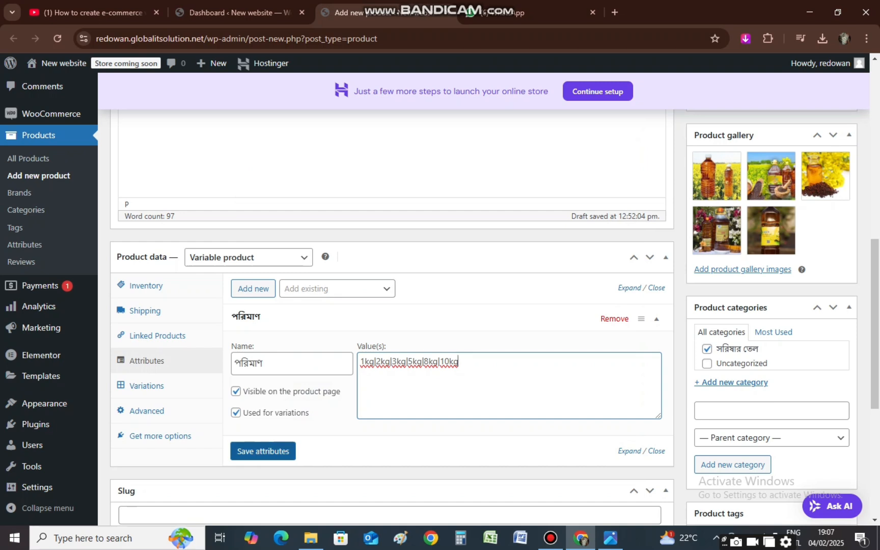
left_click(263, 451)
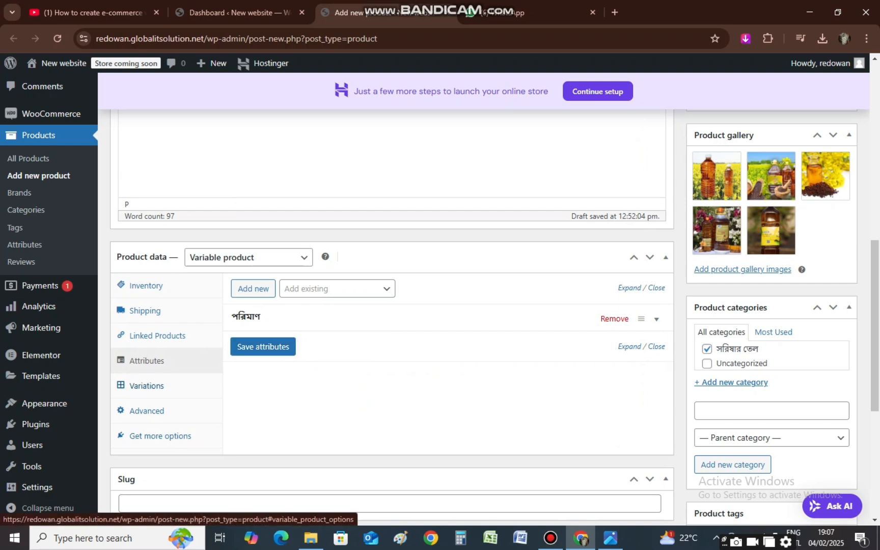
Generate all product variations from the saved পরিমাণ attribute
left_click(146, 386)
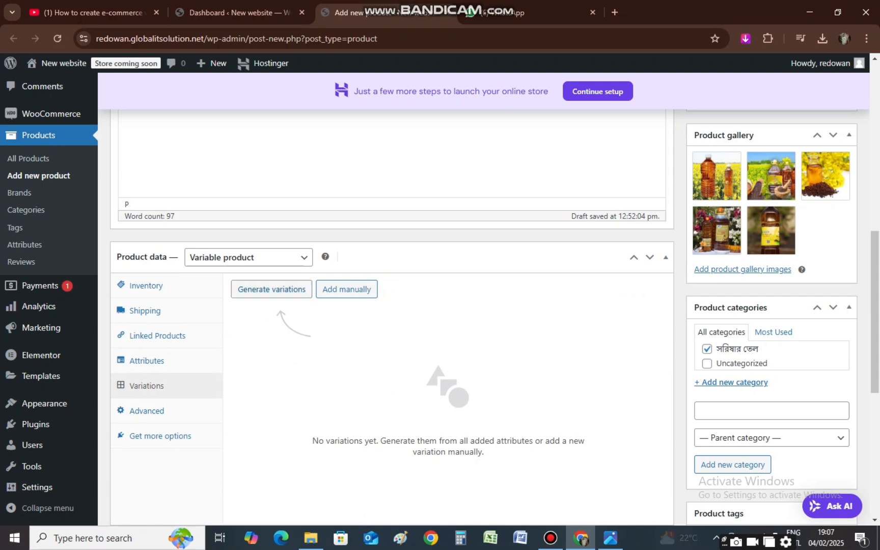
left_click(271, 289)
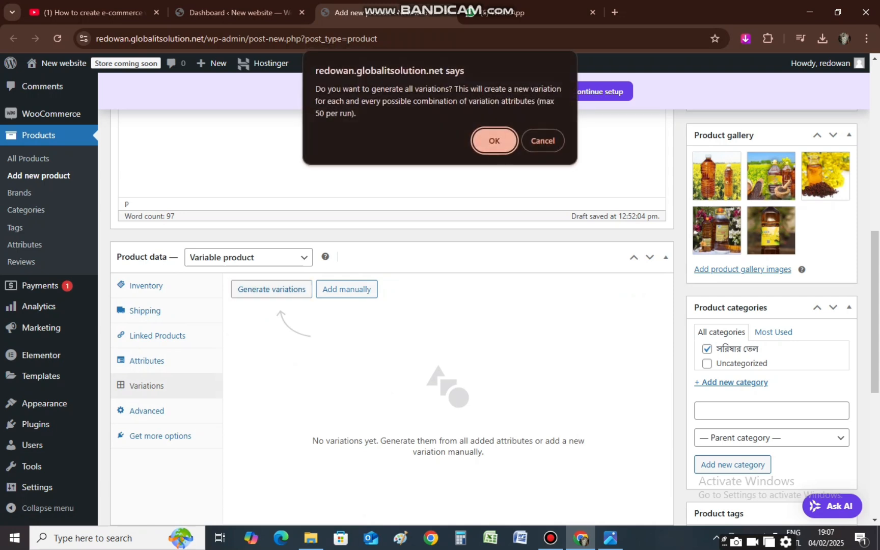
key("Return")
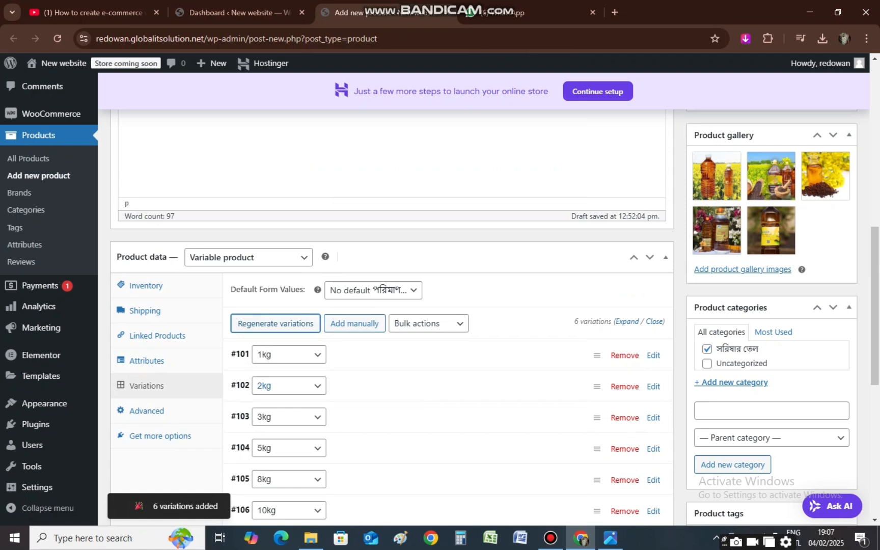
Expand the 1kg variation and examine its regular price, sale price, stock status, shipping and description settings
scroll(392, 316, "down", 3)
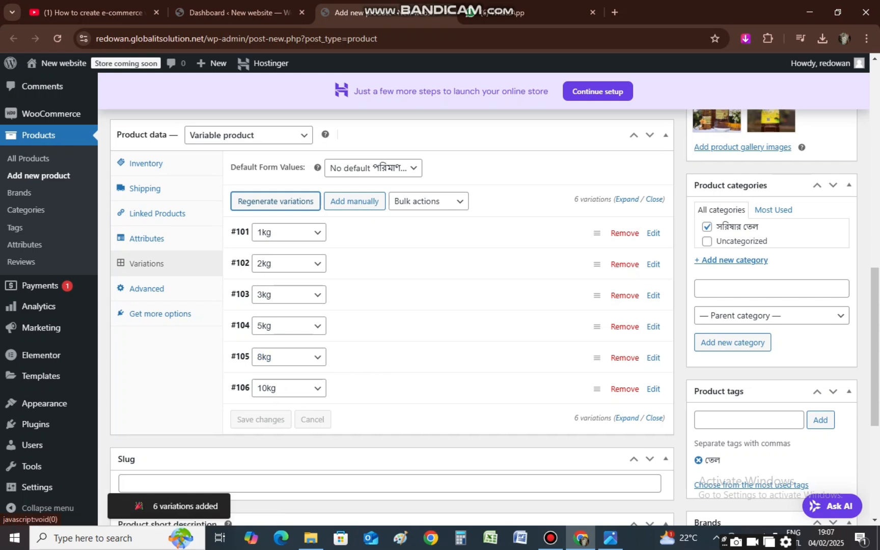
left_click(653, 232)
scroll(653, 232, "down", 2)
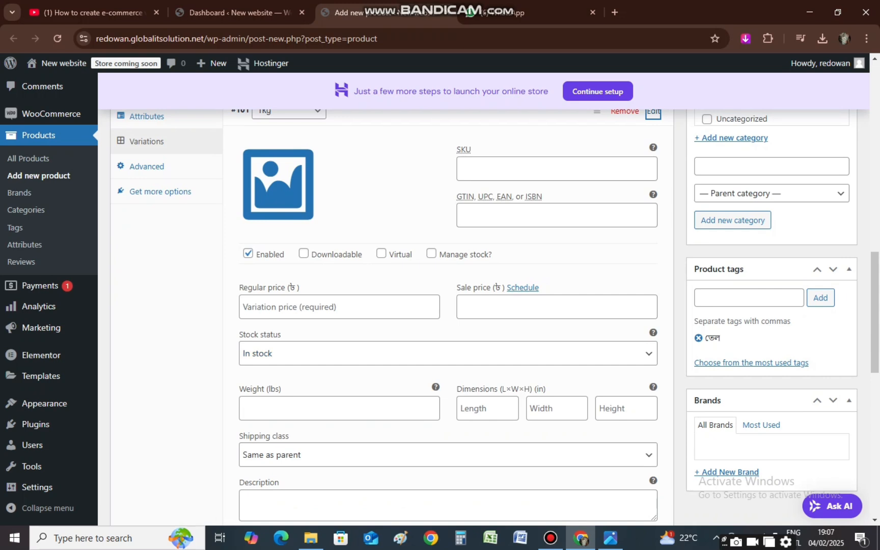
left_click(447, 353)
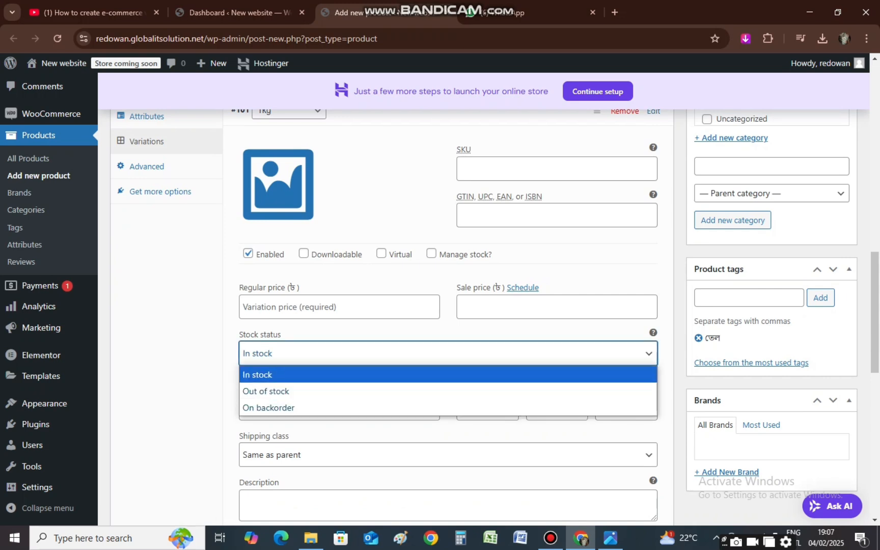
left_click(534, 307)
left_click(356, 307)
left_click(535, 307)
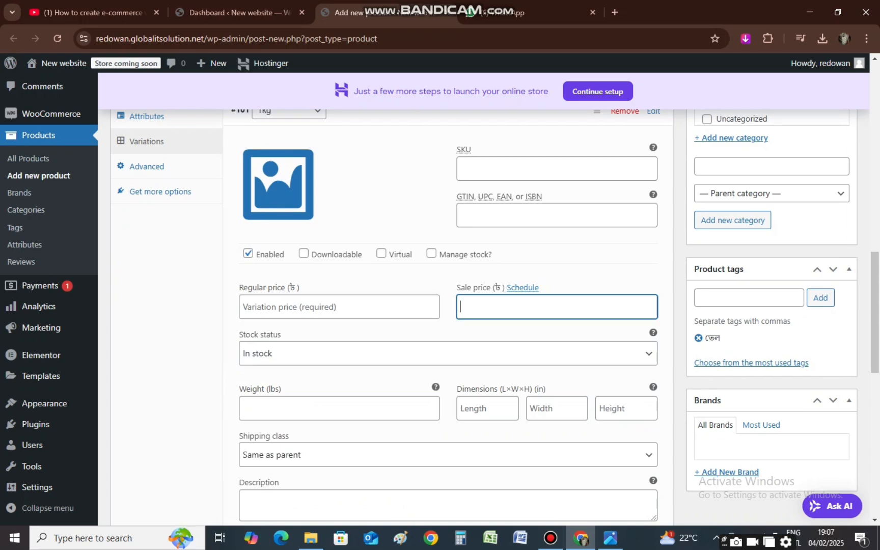
scroll(448, 306, "down", 2)
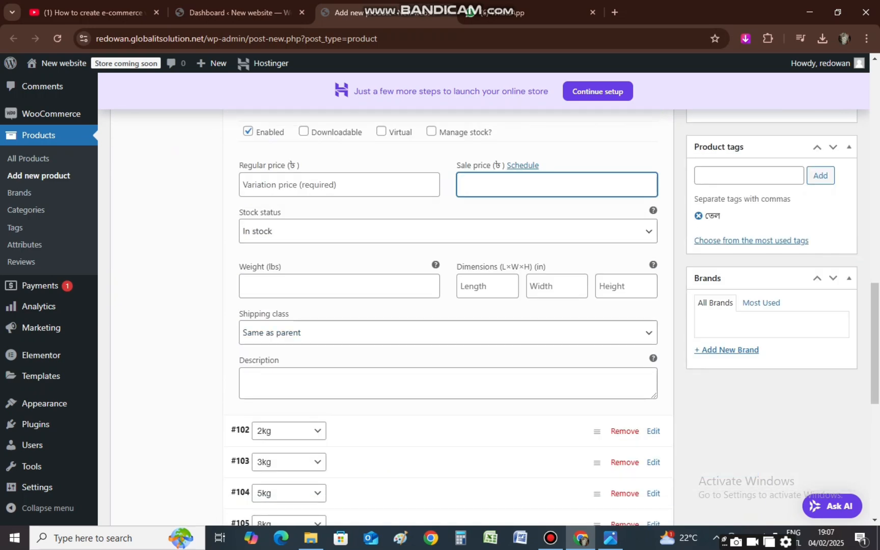
Set the 1kg variation's regular price to 350 and its sale price to 280
scroll(278, 305, "up", 4)
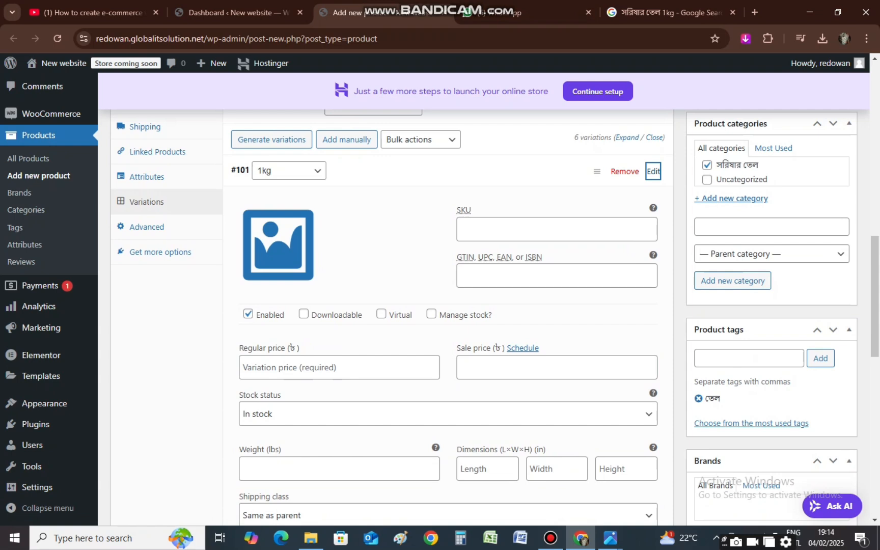
scroll(440, 305, "down", 1)
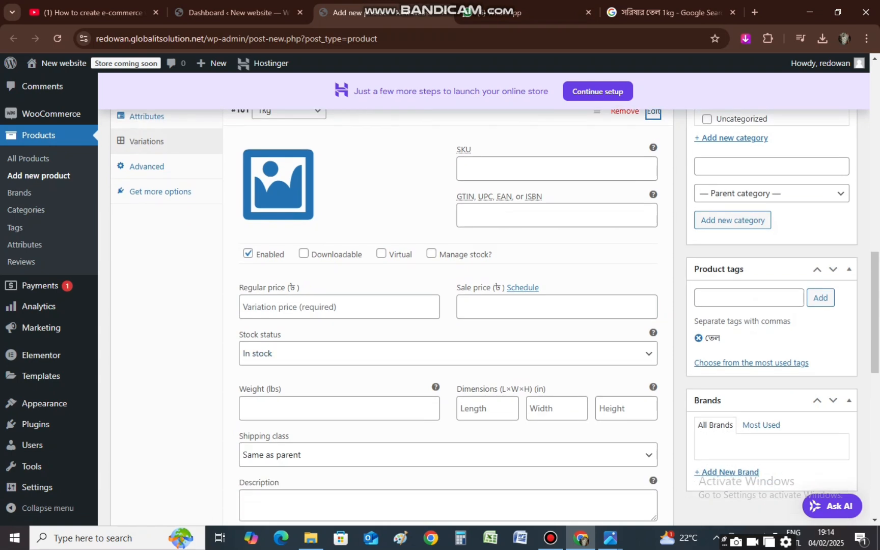
left_click(340, 307)
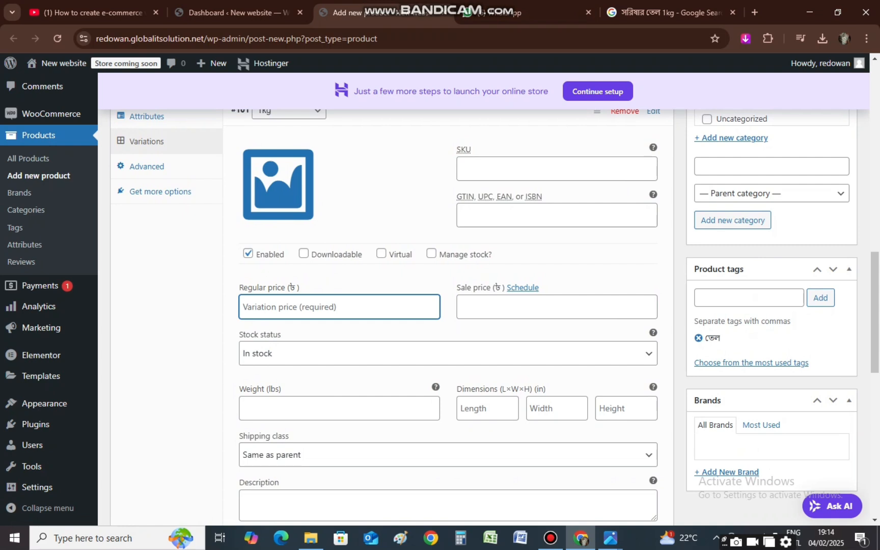
type("350")
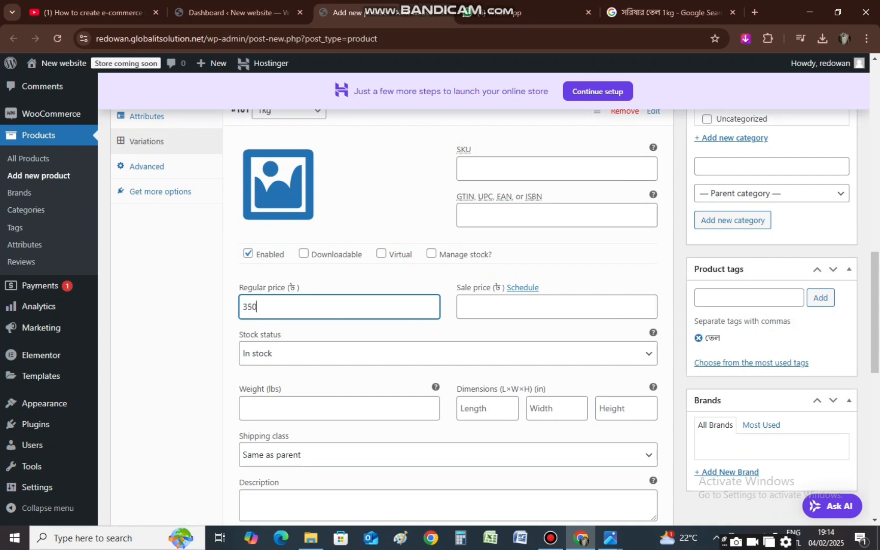
left_click(557, 307)
type("28")
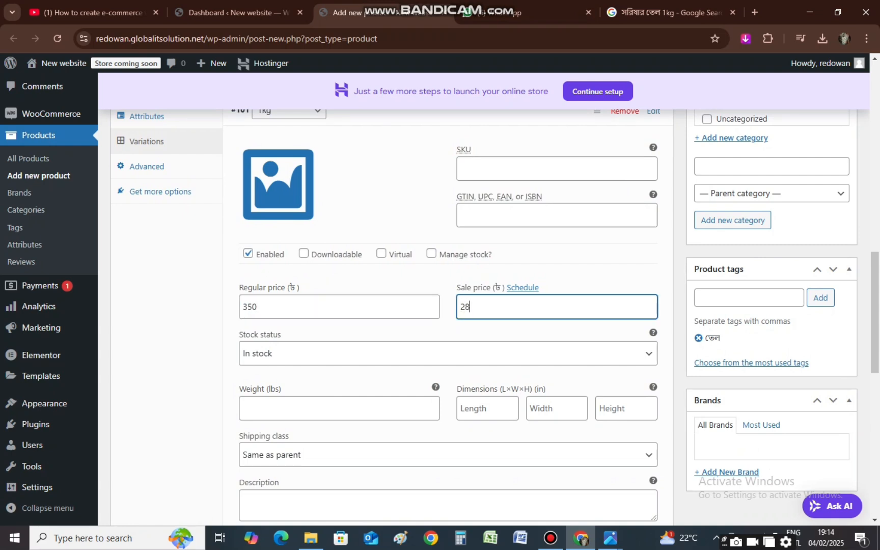
type("0")
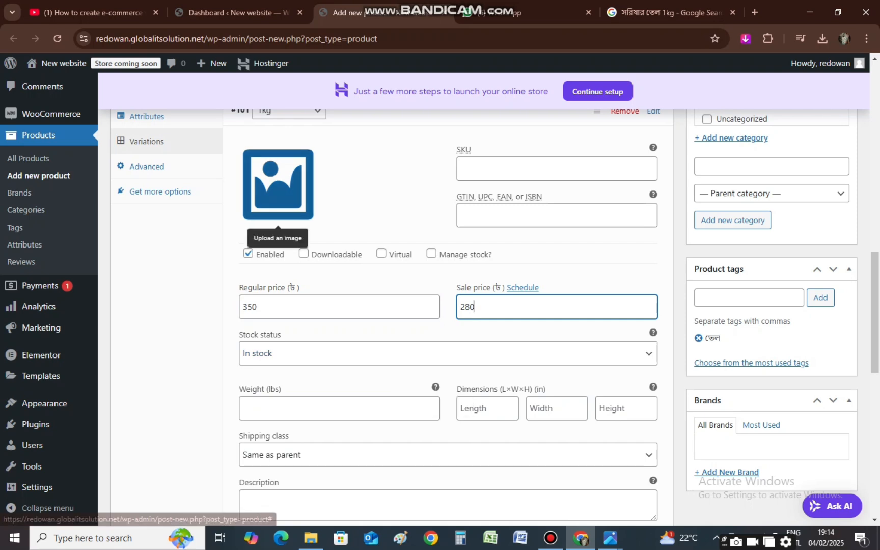
Assign image-331232.jpg from the media library as the 1kg variation's image
left_click(278, 184)
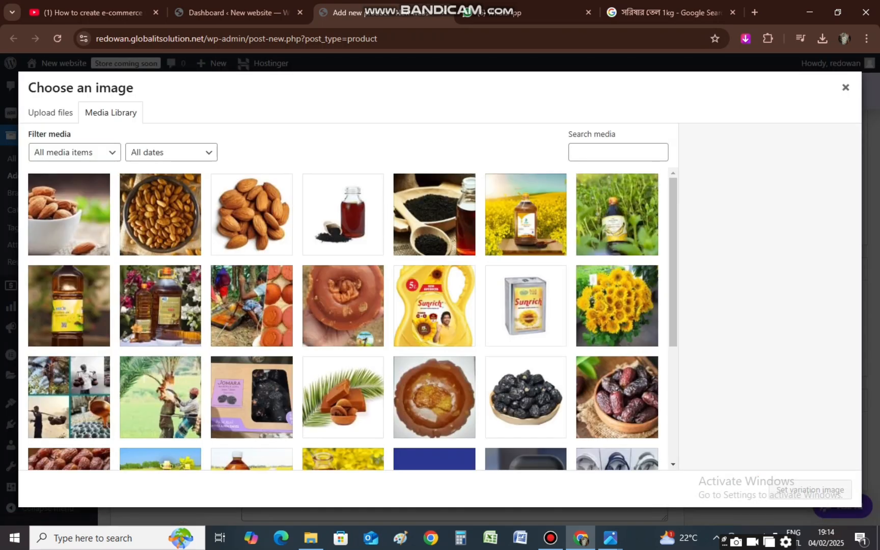
scroll(352, 318, "down", 4)
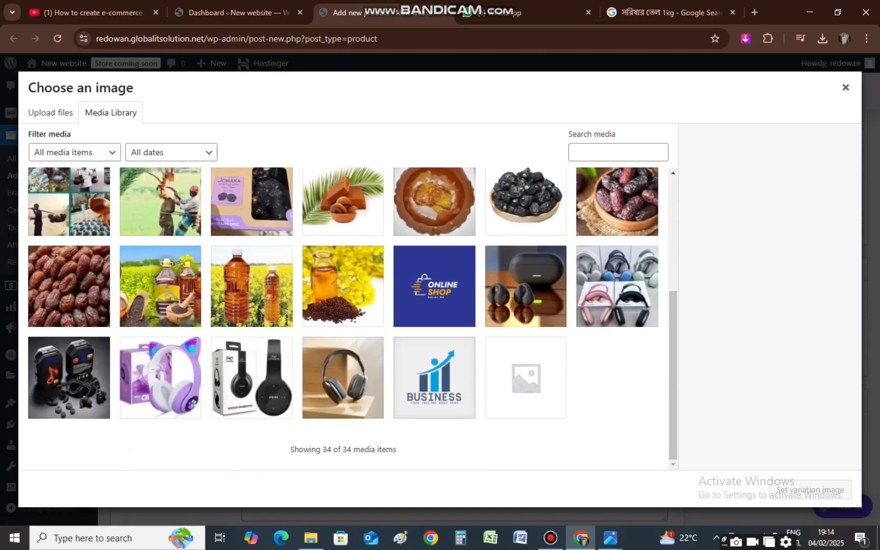
left_click(160, 286)
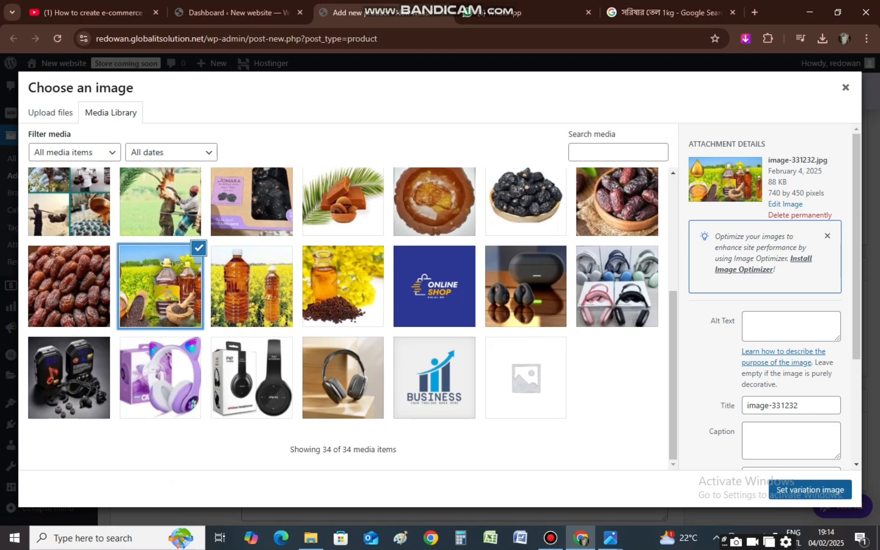
left_click(809, 489)
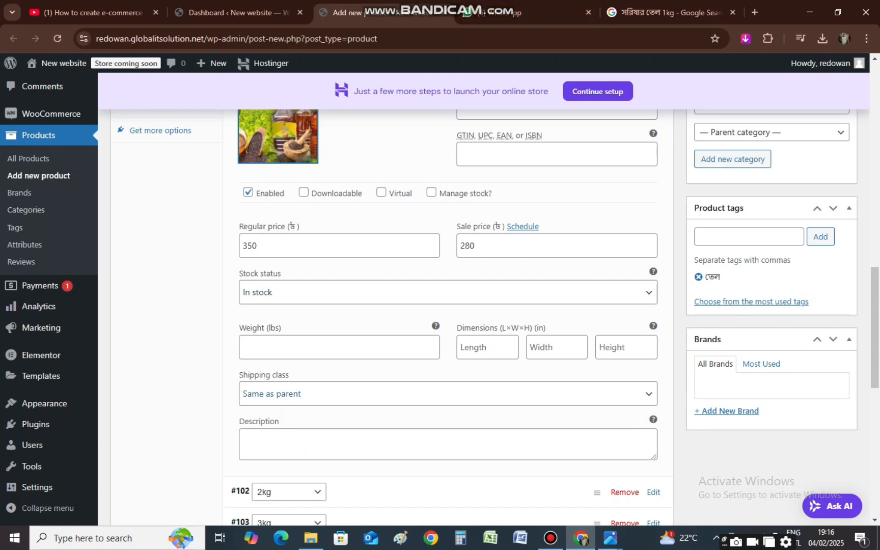
Expand the 2kg variation and assign image-331232.jpg from the media library as its image
scroll(446, 315, "down", 4)
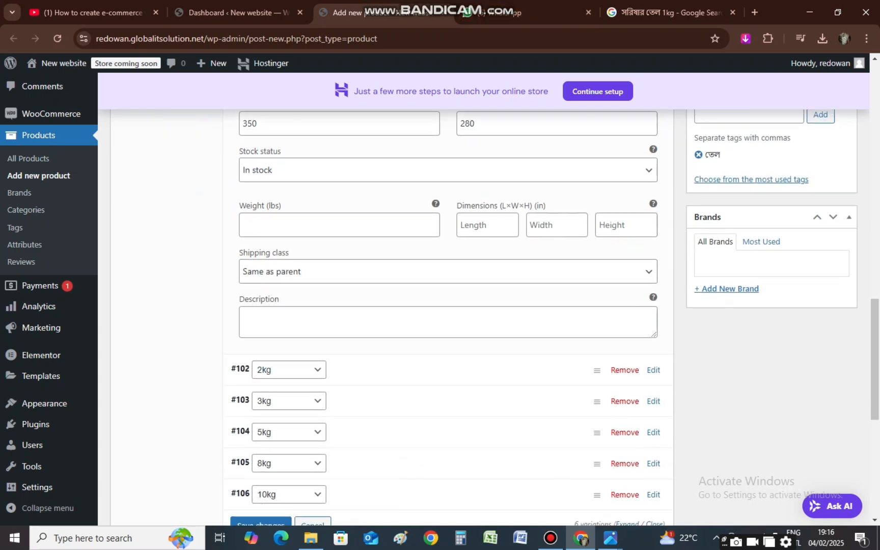
scroll(447, 316, "down", 1)
scroll(446, 316, "up", 3)
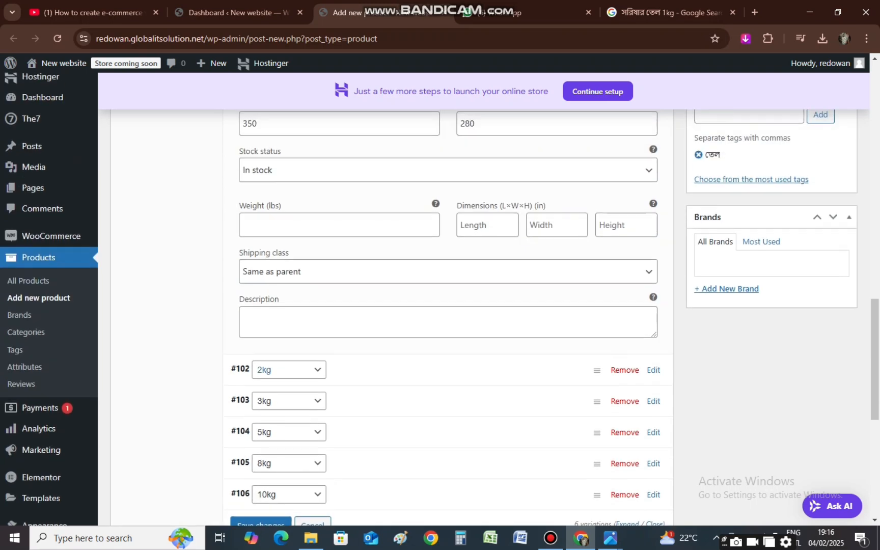
left_click(653, 370)
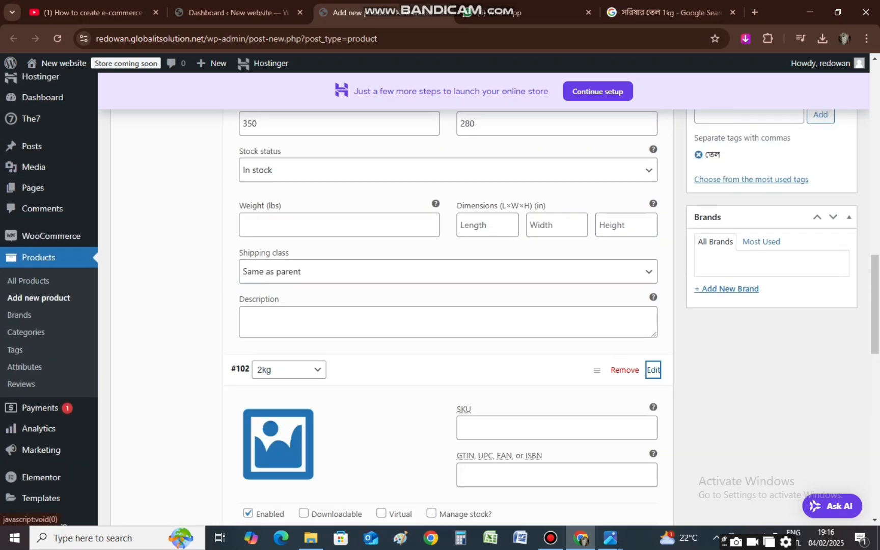
scroll(653, 370, "down", 1)
left_click(278, 383)
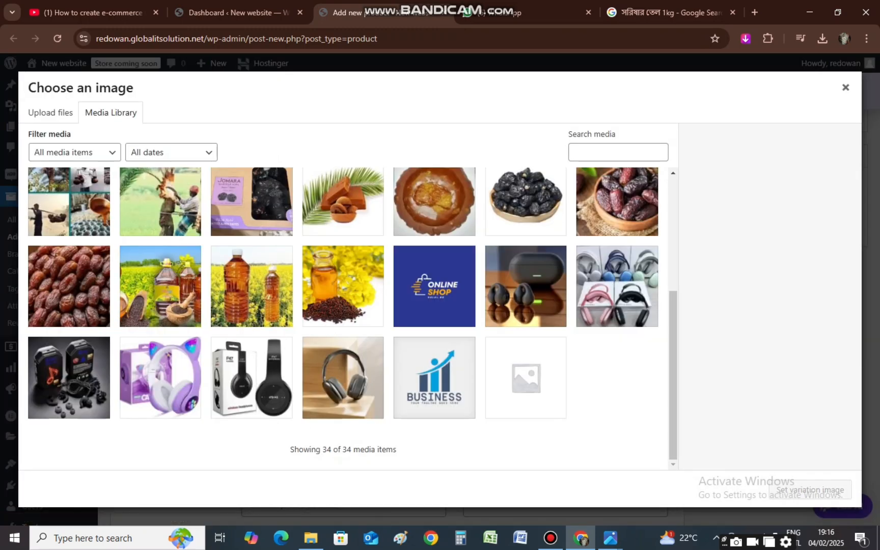
left_click(160, 285)
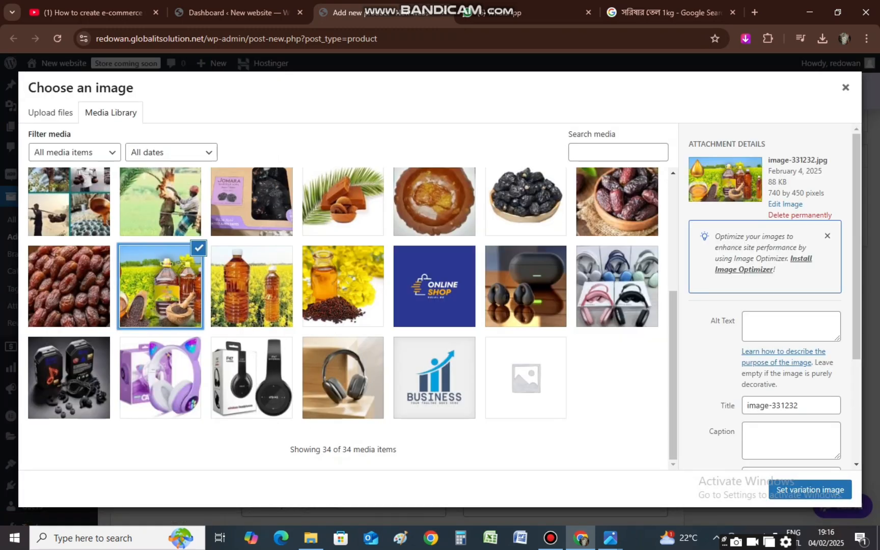
left_click(809, 489)
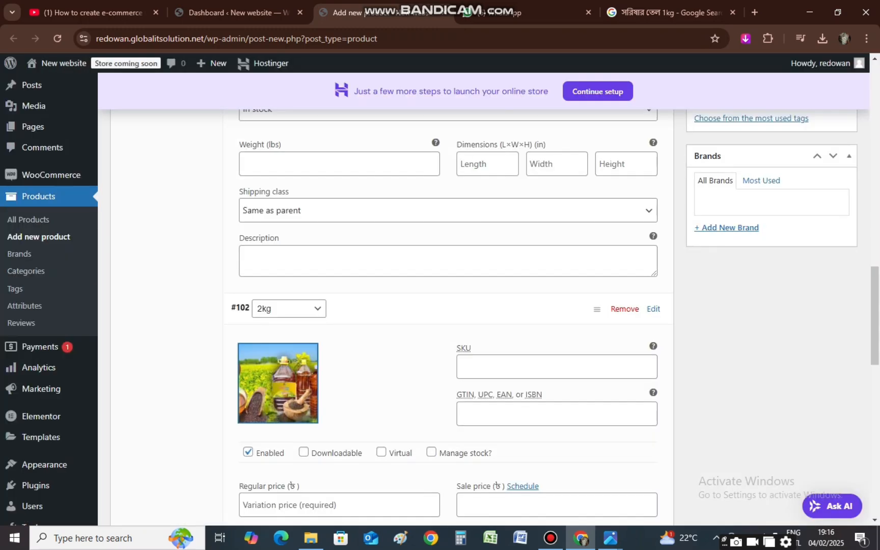
Set the 2kg variation's regular price to 700 and its sale price to 560
scroll(440, 305, "down", 2)
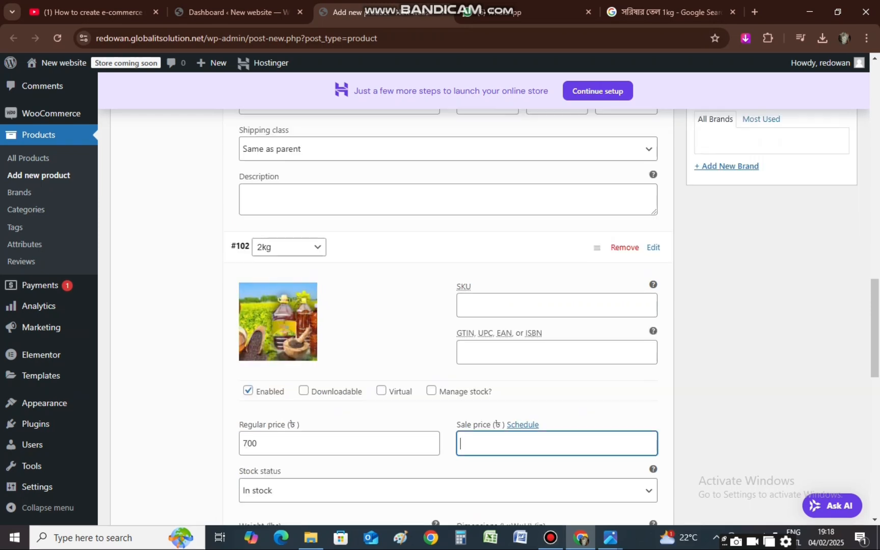
type("560")
scroll(448, 306, "down", 3)
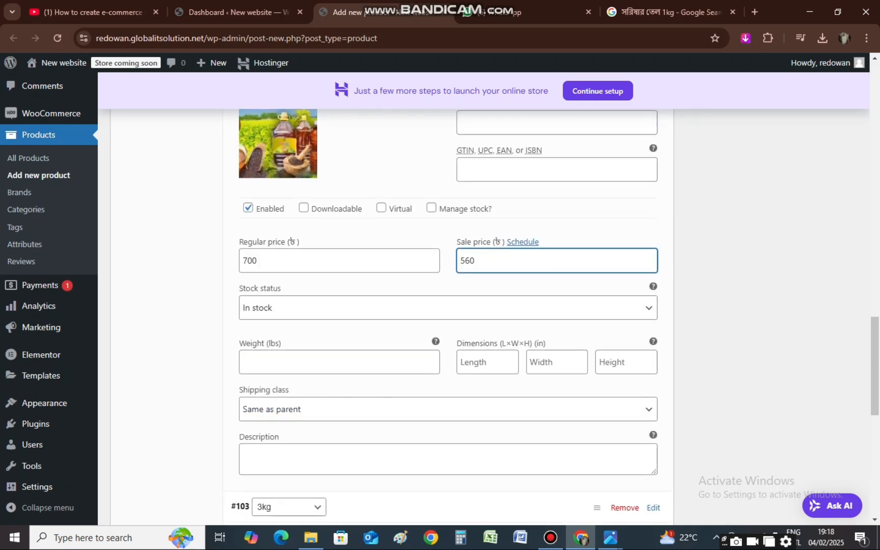
Expand the 3kg variation and assign image-331232.jpg from the media library as its image
scroll(448, 306, "down", 5)
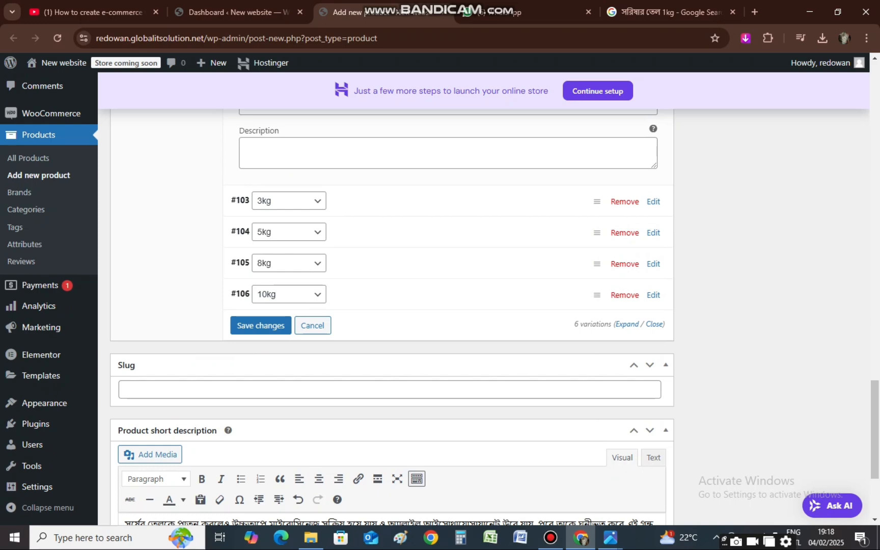
left_click(654, 201)
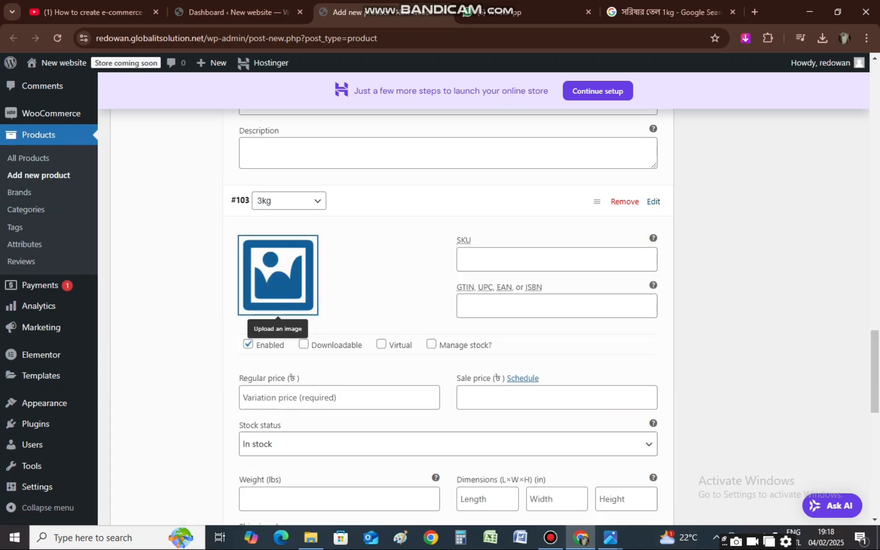
left_click(278, 275)
left_click(160, 286)
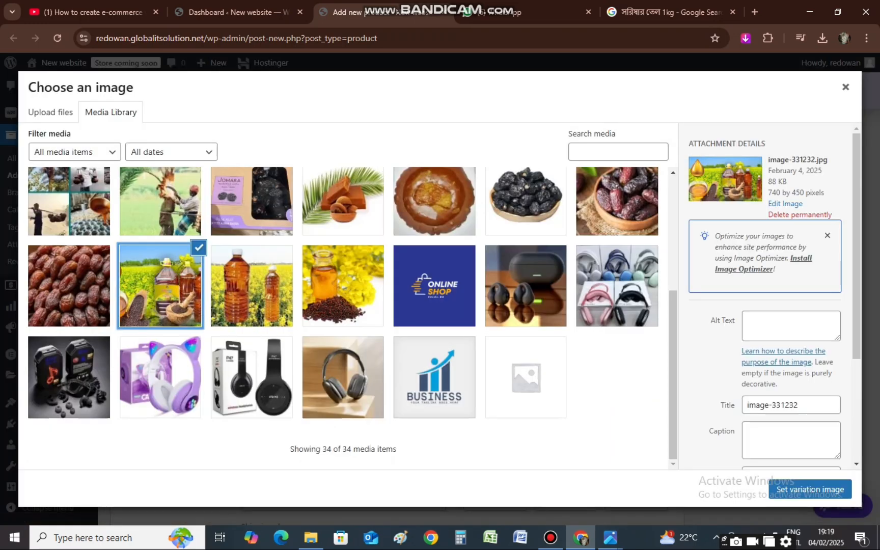
left_click(810, 488)
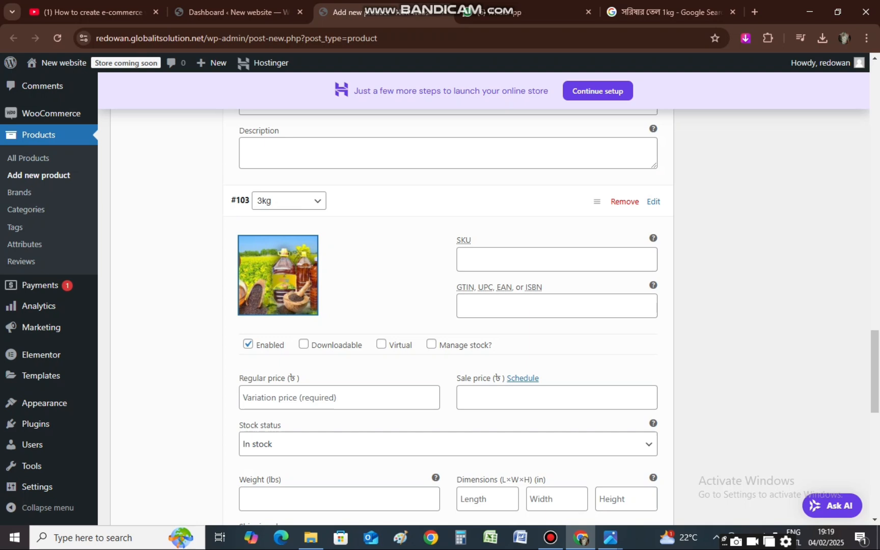
Set the 3kg variation's regular price to 1050 and its sale price to 840
left_click(340, 397)
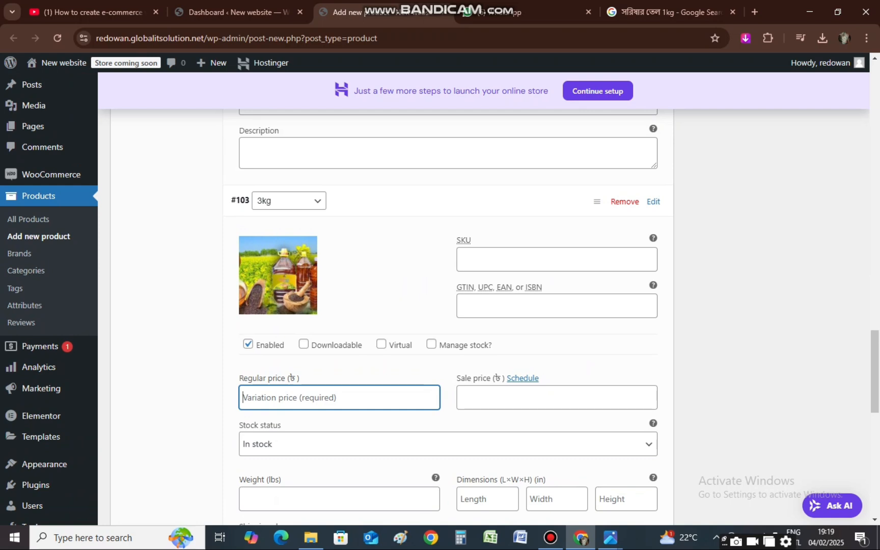
type("1050")
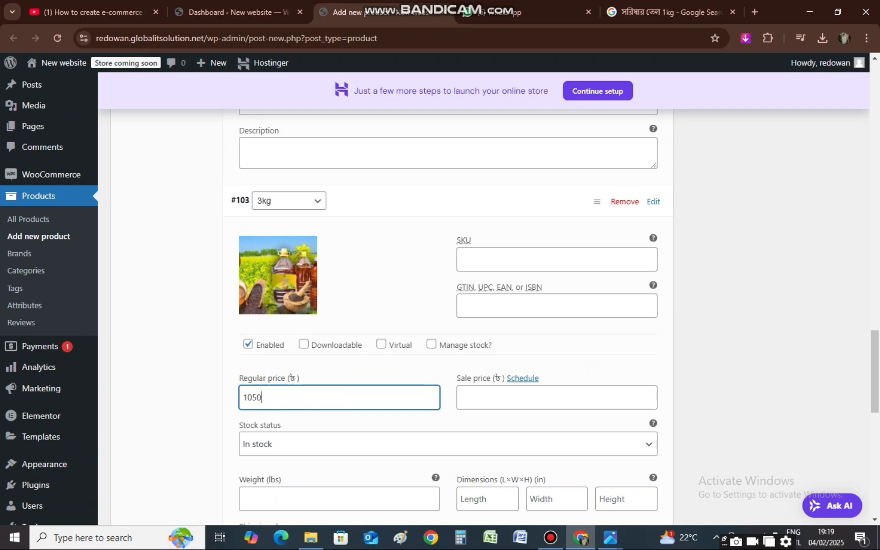
key("Tab")
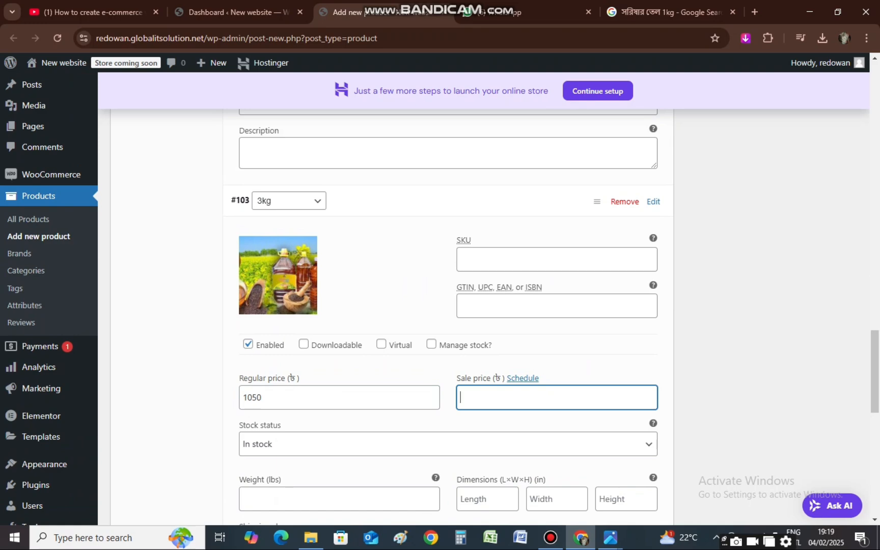
type("840")
Review the images and prices of the 1kg, 2kg and 3kg variations and the remaining collapsed variations
scroll(440, 306, "up", 10)
scroll(439, 316, "down", 6)
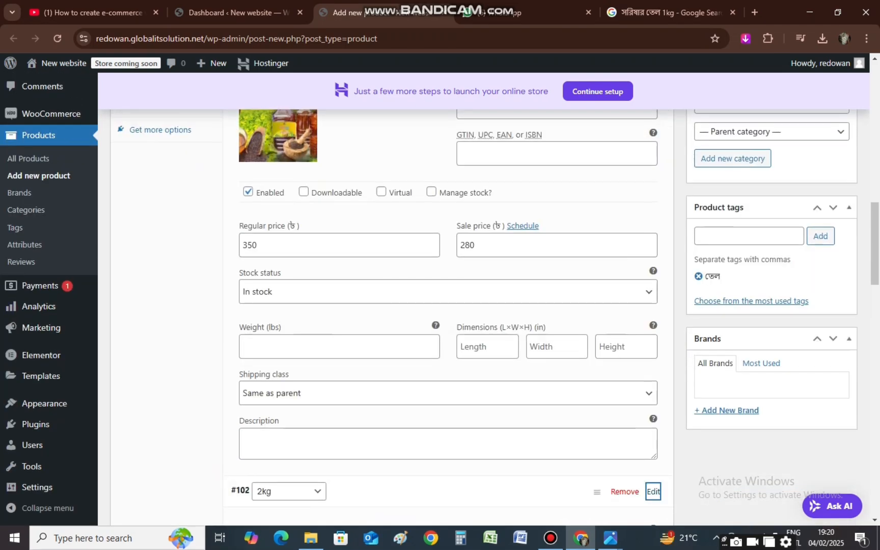
scroll(440, 316, "down", 11)
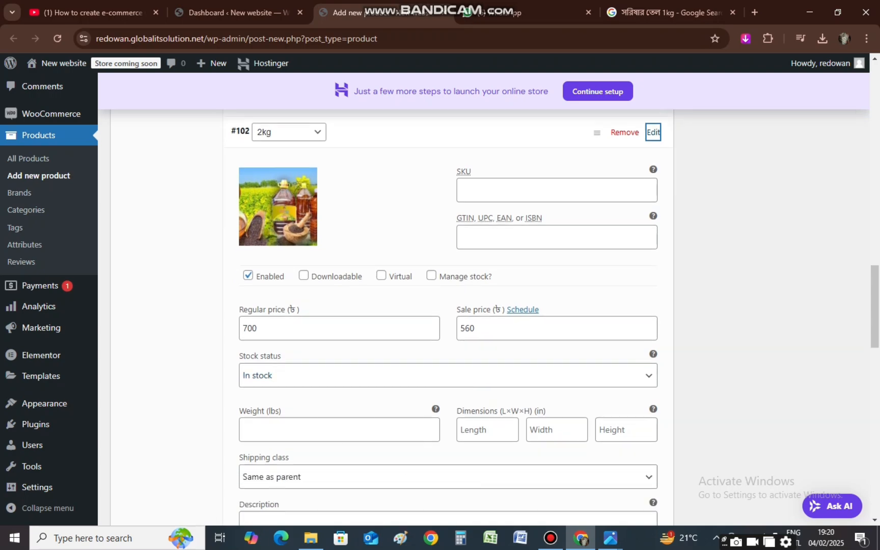
scroll(440, 316, "down", 3)
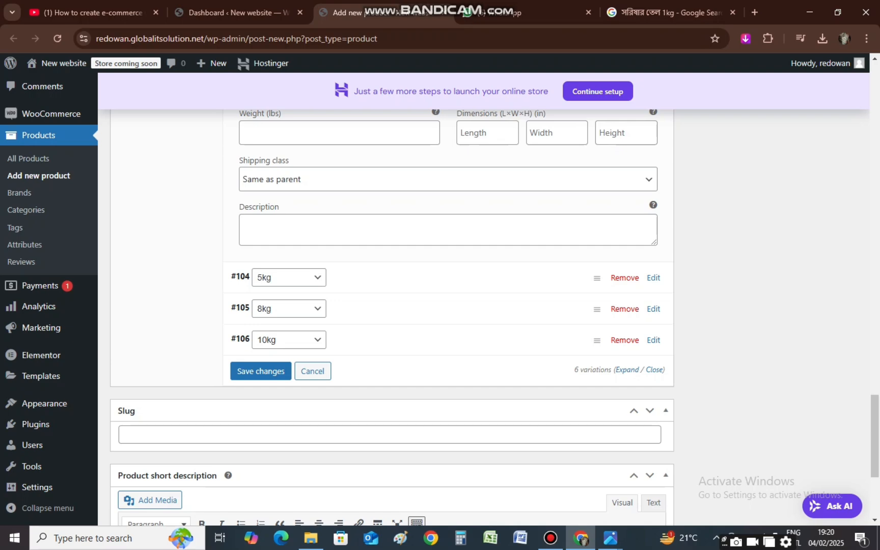
Expand the পরিমাণ attribute in the product data to examine its weight values
scroll(19, 329, "up", 10)
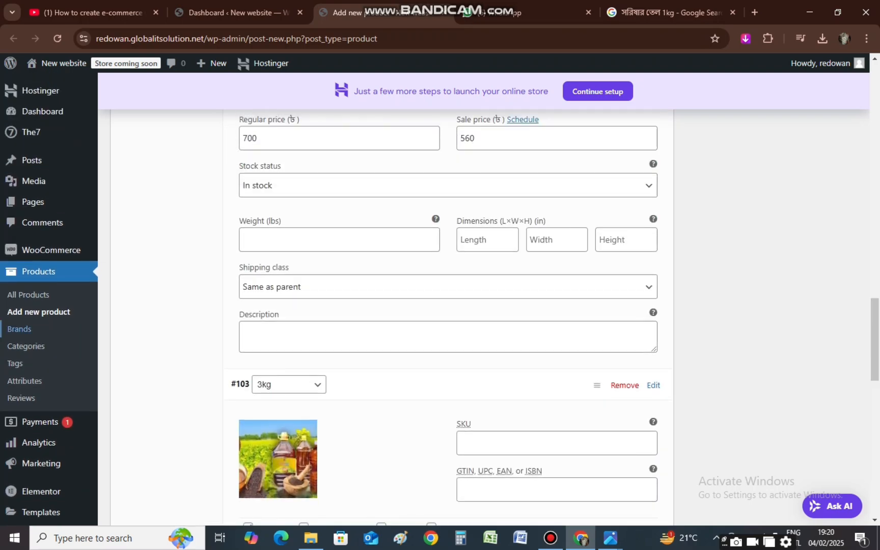
scroll(19, 329, "up", 8)
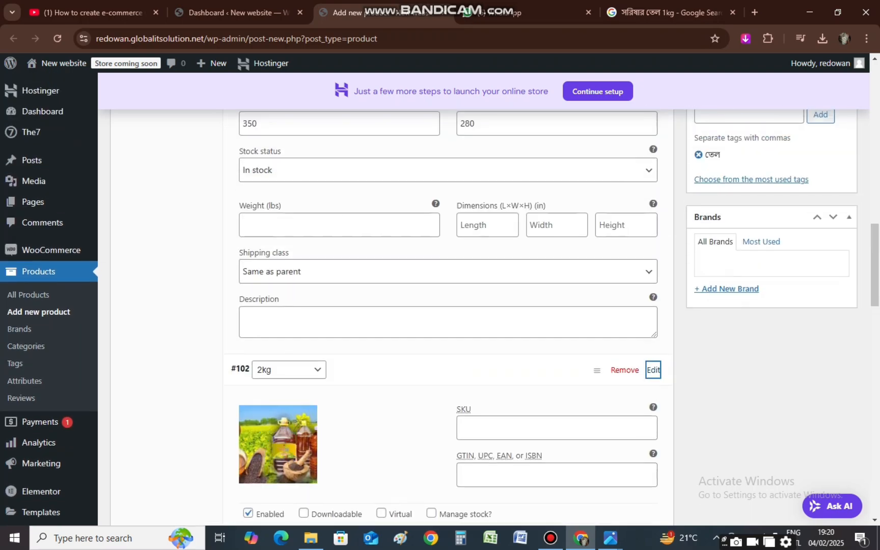
scroll(448, 316, "up", 3)
scroll(19, 329, "up", 4)
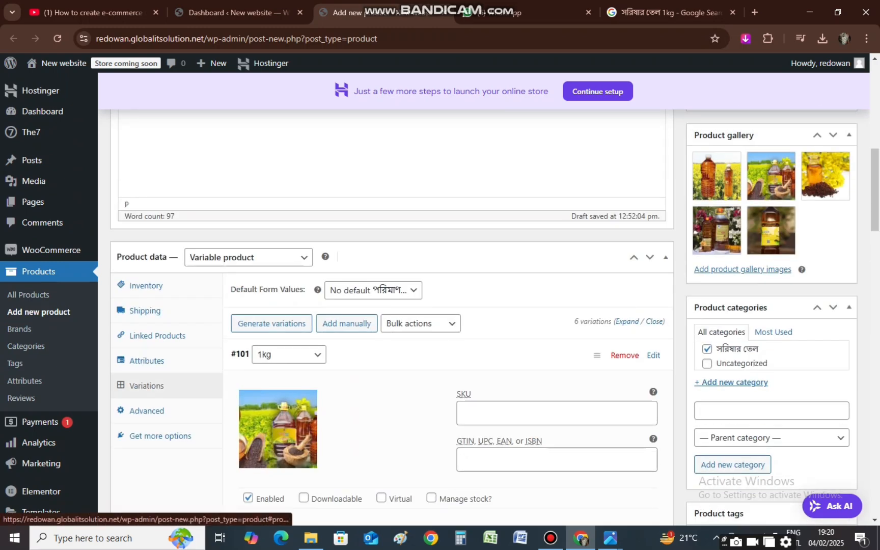
left_click(147, 360)
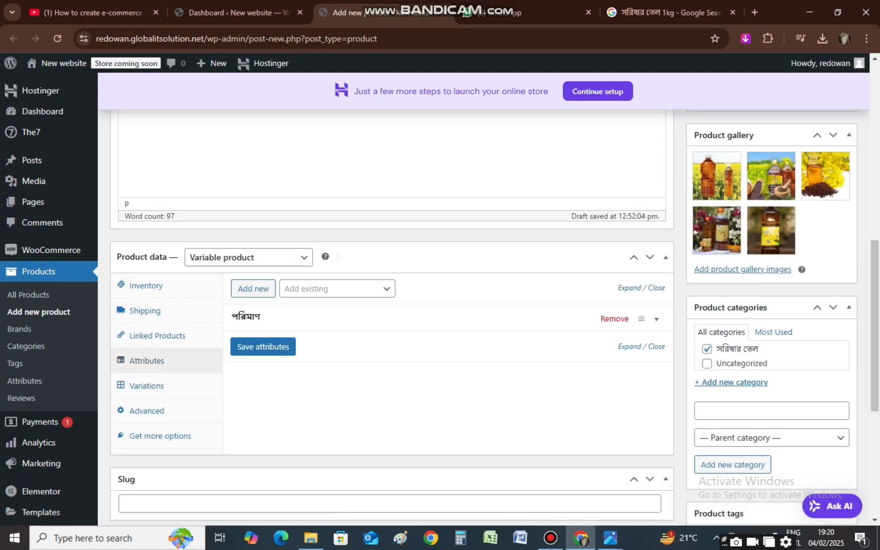
left_click(657, 319)
scroll(657, 319, "down", 1)
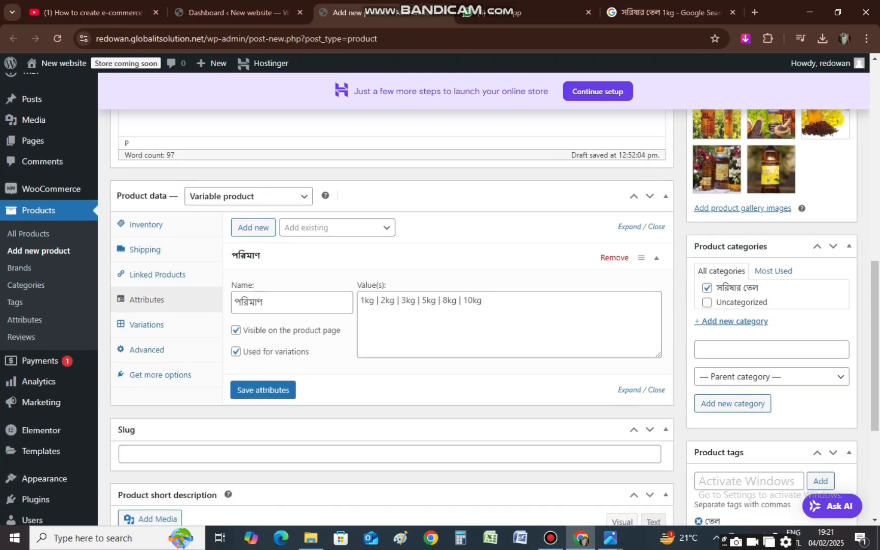
Try adding a 500g value ahead of 1kg in the পরিমাণ attribute's value list
left_click(360, 300)
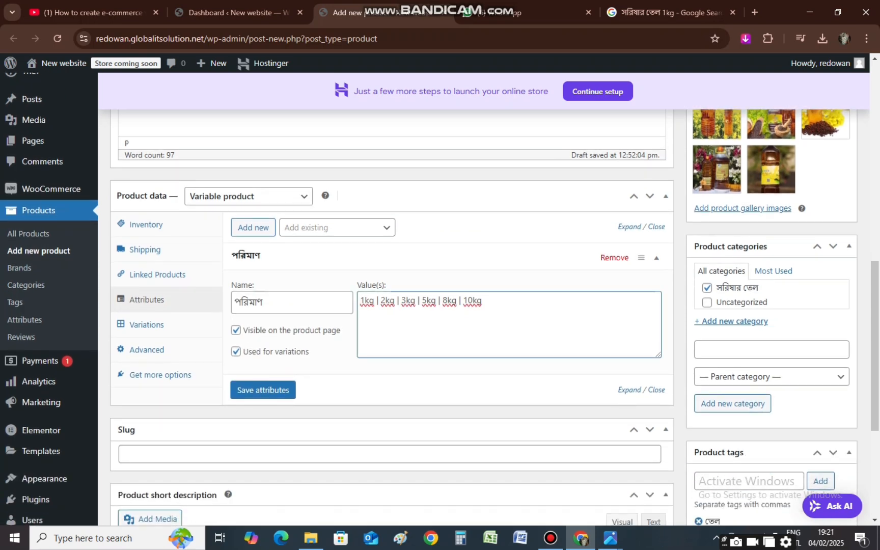
type("5")
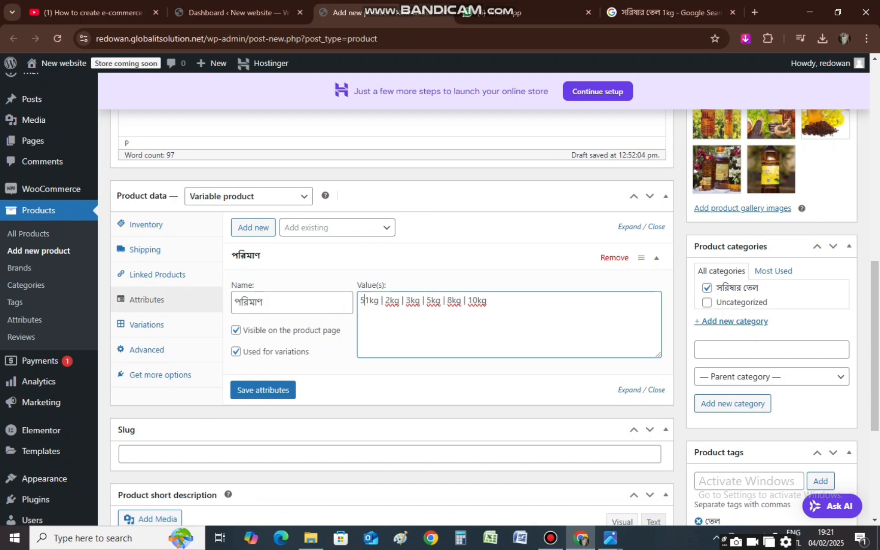
type("00")
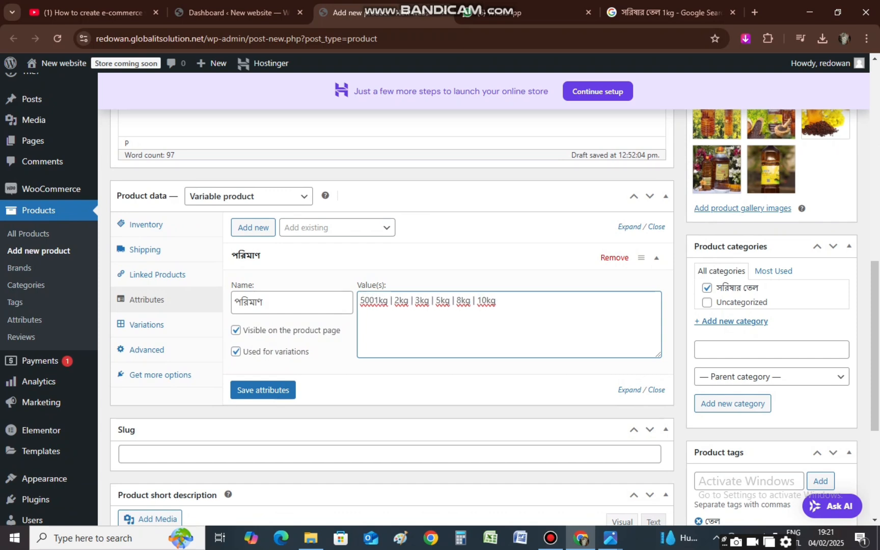
type("g")
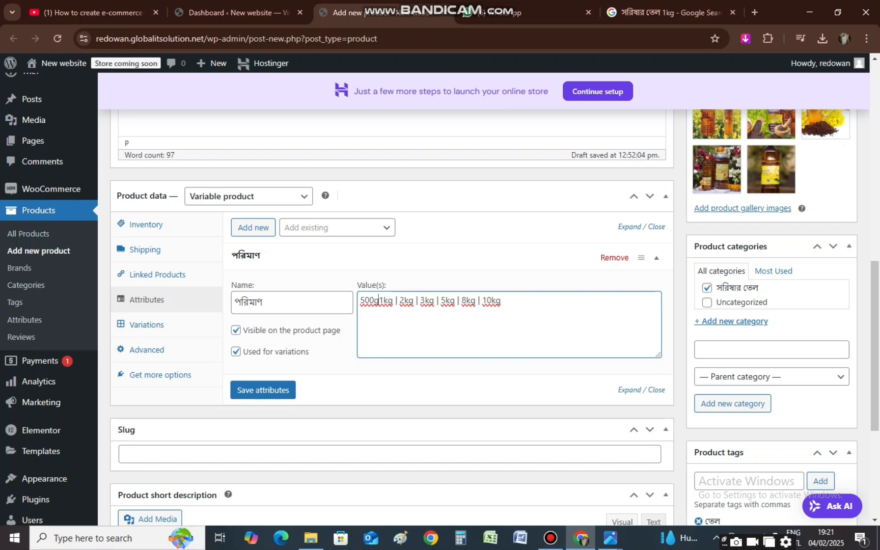
type("|")
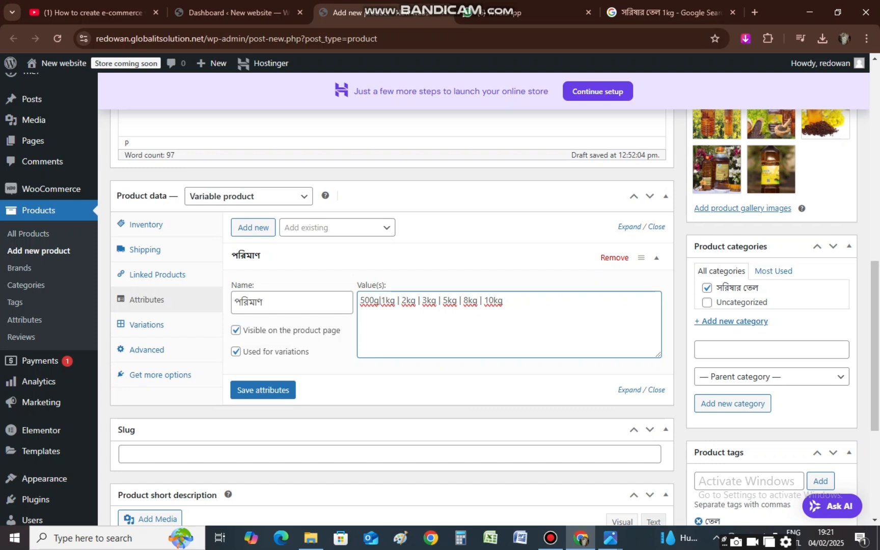
double_click(374, 300)
key("BackSpace")
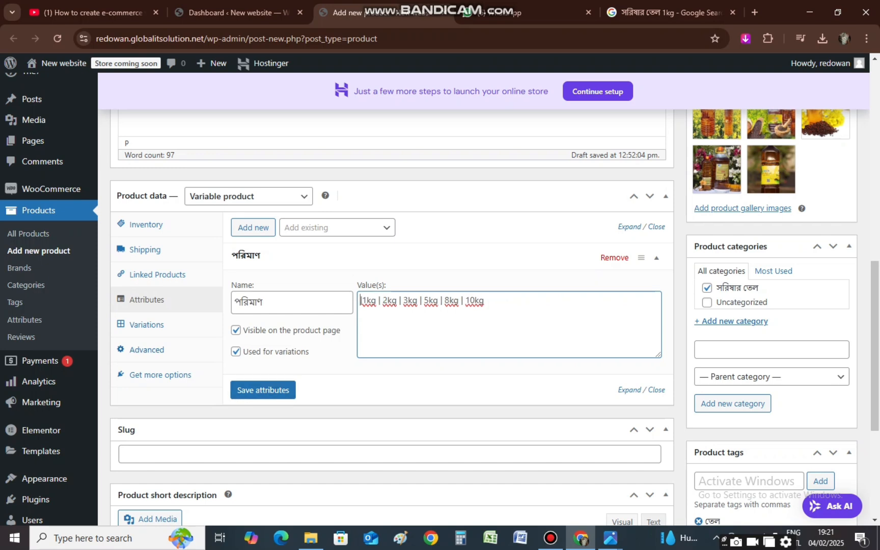
Return to the variations and review the images and prices of the 5kg, 8kg and 10kg entries
left_click(147, 324)
scroll(147, 325, "down", 8)
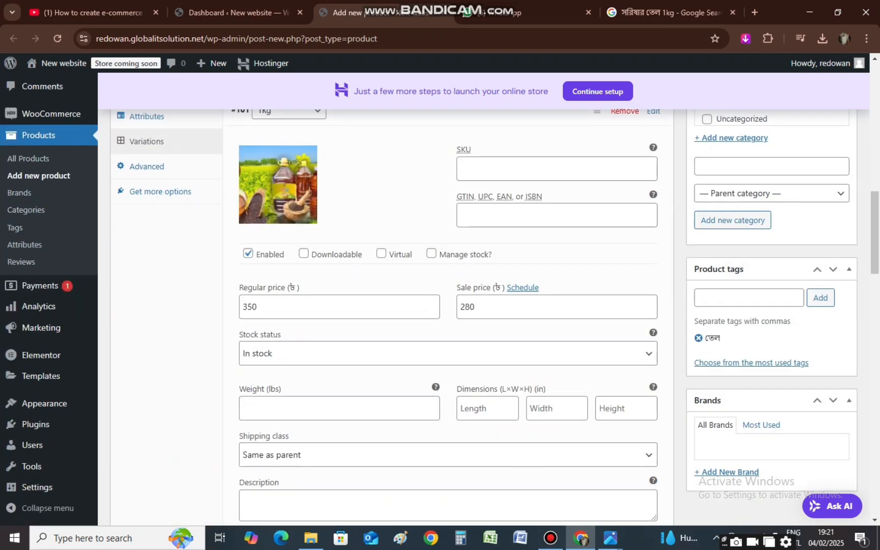
scroll(448, 306, "down", 1)
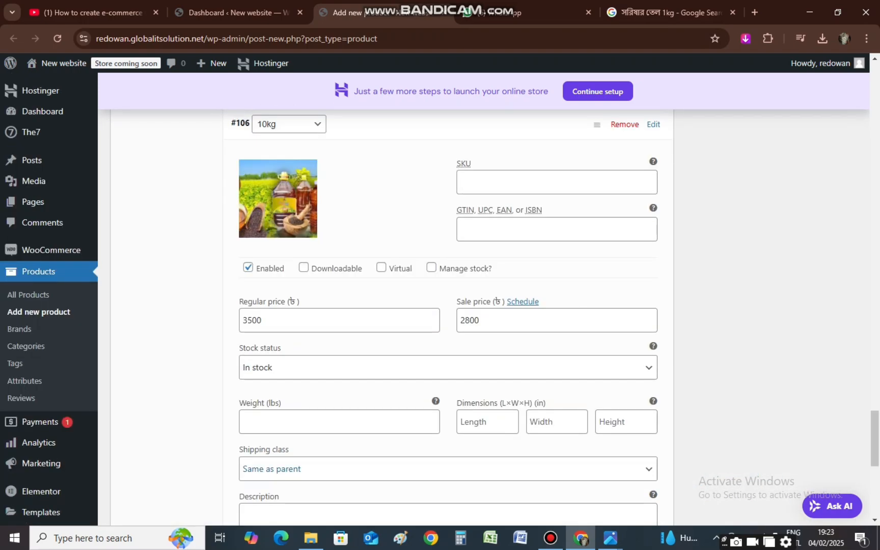
scroll(448, 305, "up", 12)
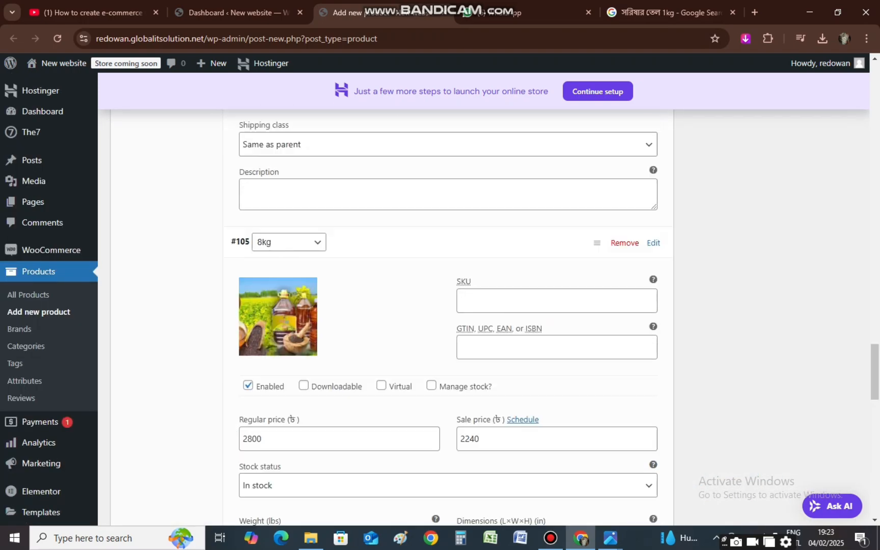
scroll(448, 316, "up", 8)
scroll(448, 315, "down", 20)
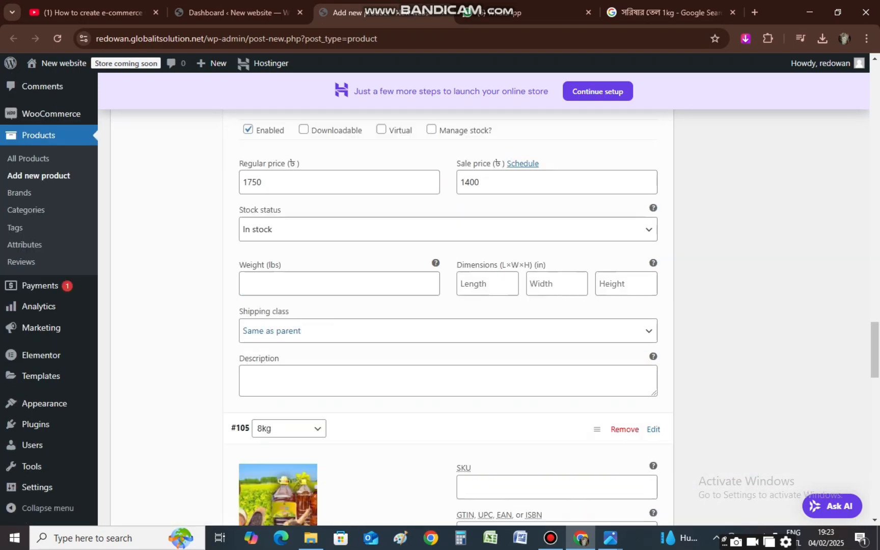
scroll(448, 305, "down", 5)
scroll(448, 306, "up", 5)
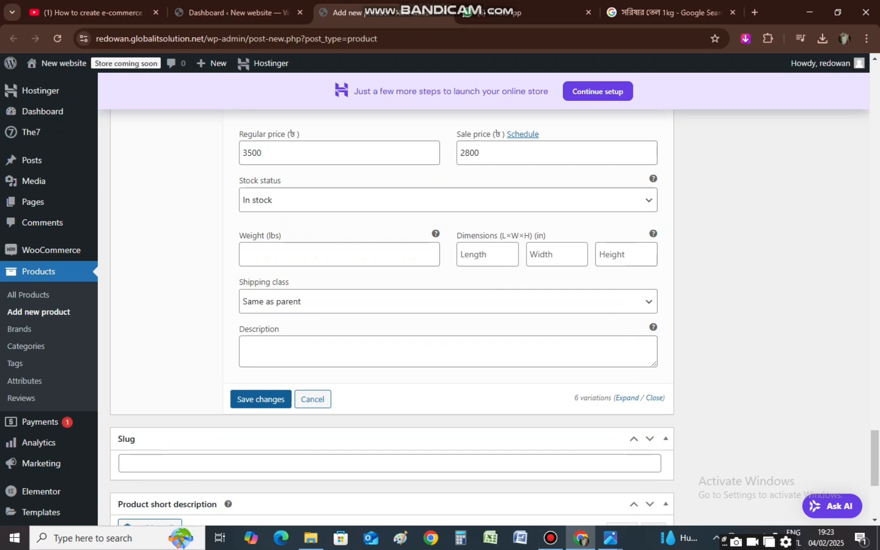
Save the variation changes and publish the mustard oil product
left_click(261, 399)
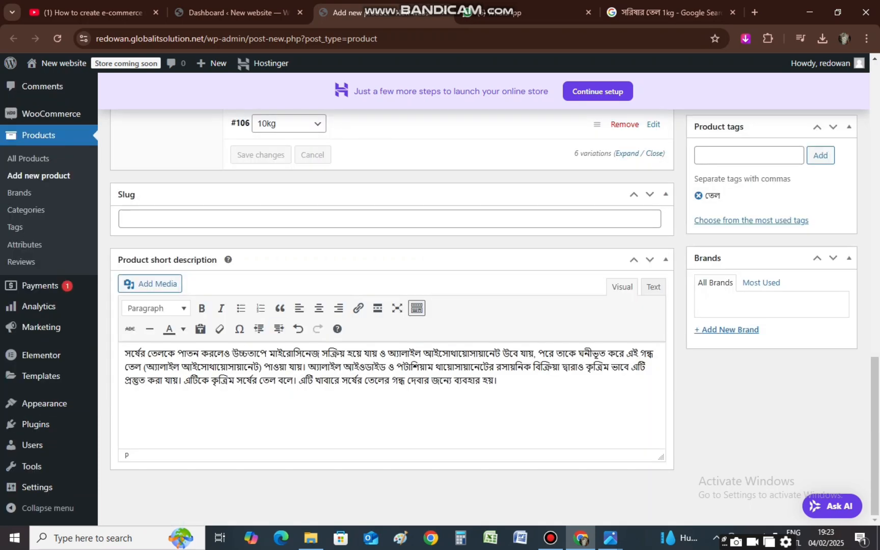
scroll(387, 306, "up", 6)
scroll(392, 306, "up", 10)
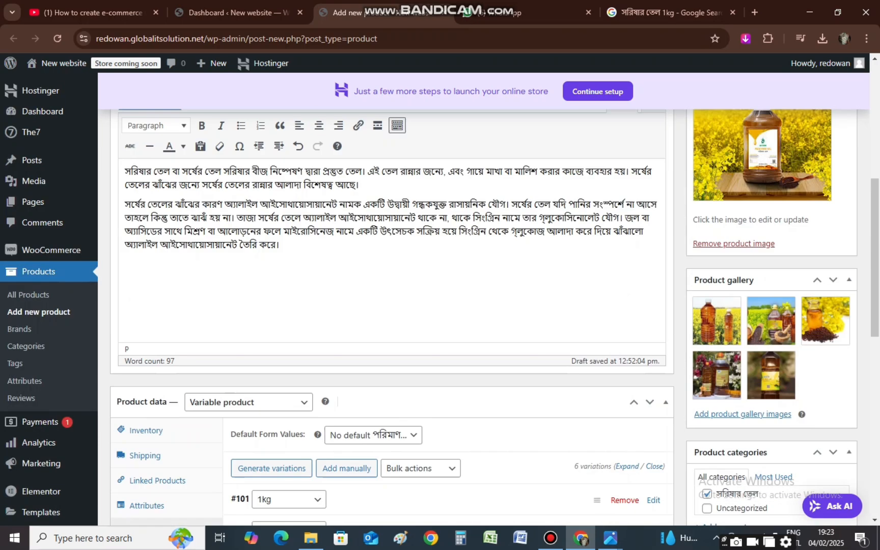
scroll(392, 305, "down", 5)
scroll(392, 306, "up", 5)
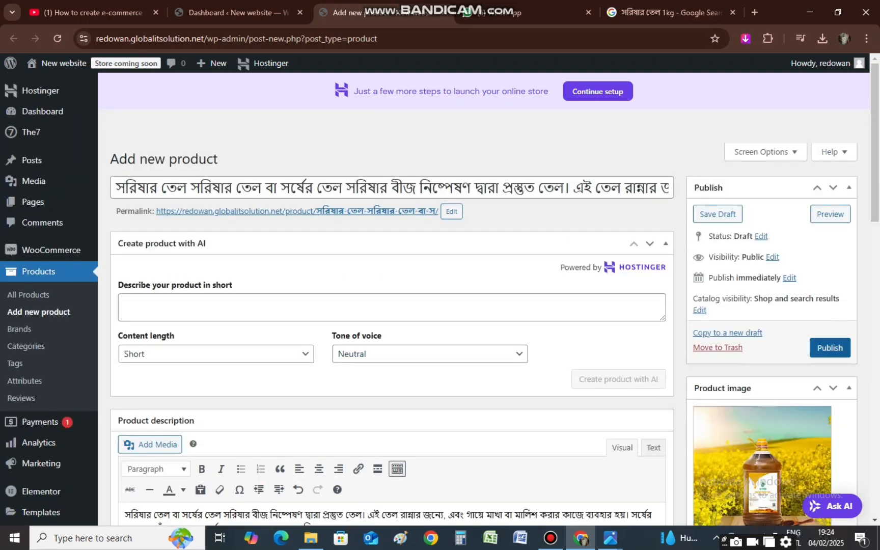
left_click(829, 347)
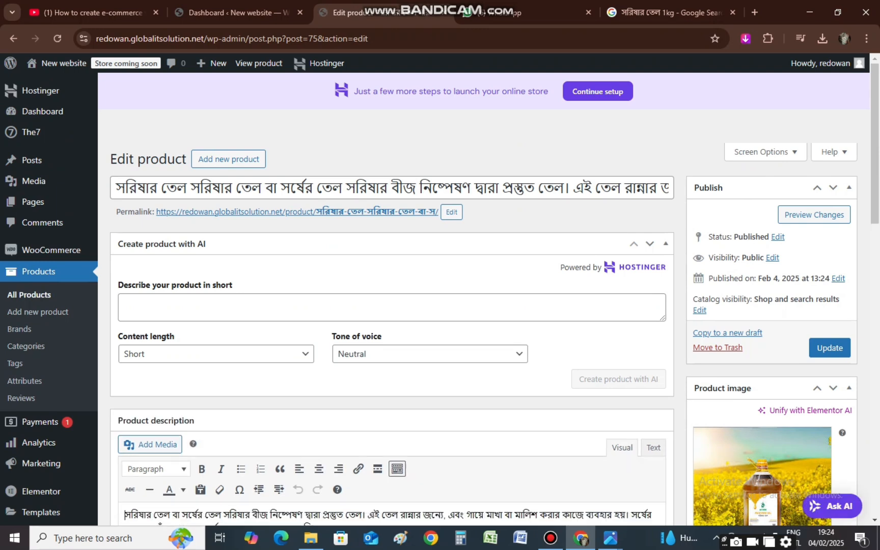
left_click(829, 347)
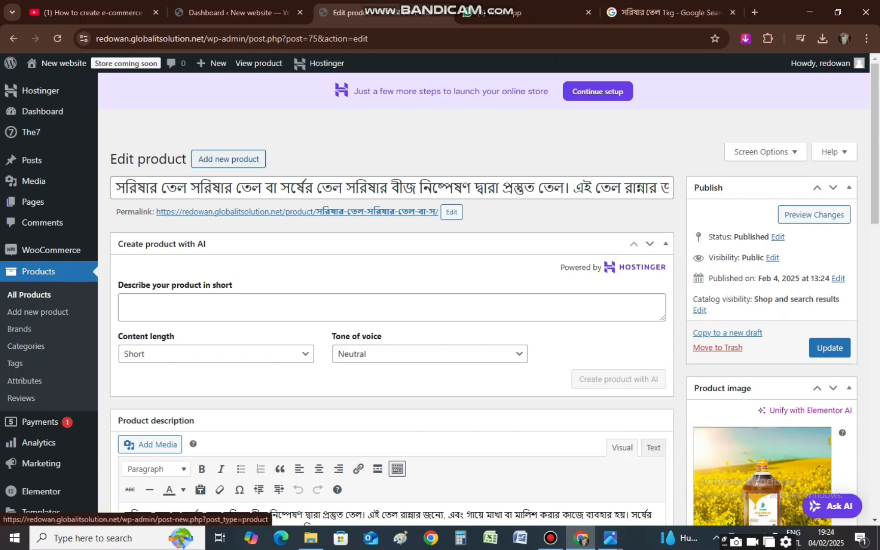
Open a new blank product form and look through its sections and product type options
left_click(228, 158)
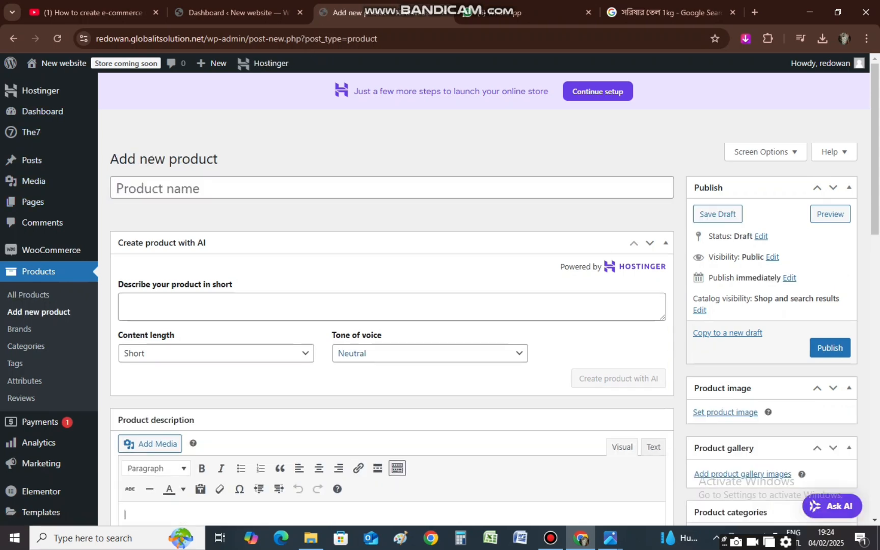
scroll(373, 477, "down", 10)
scroll(373, 477, "up", 4)
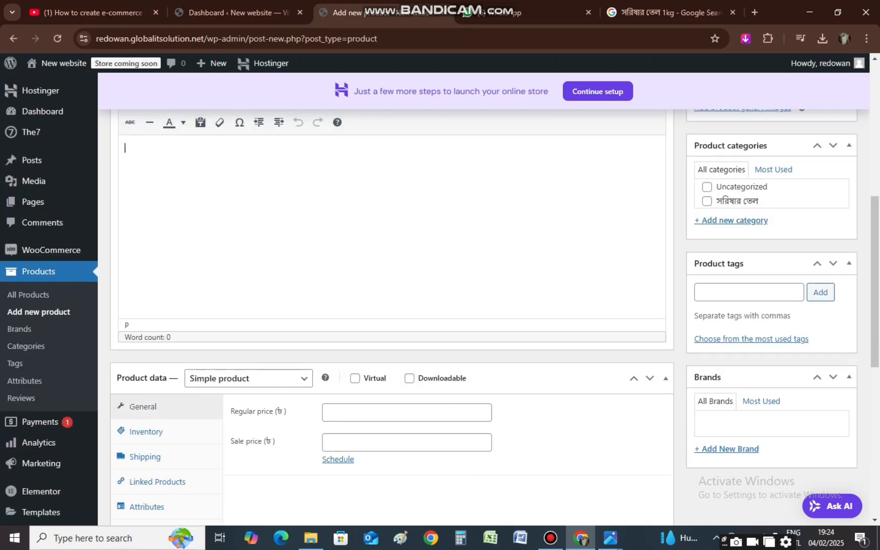
scroll(392, 306, "up", 4)
scroll(392, 306, "down", 5)
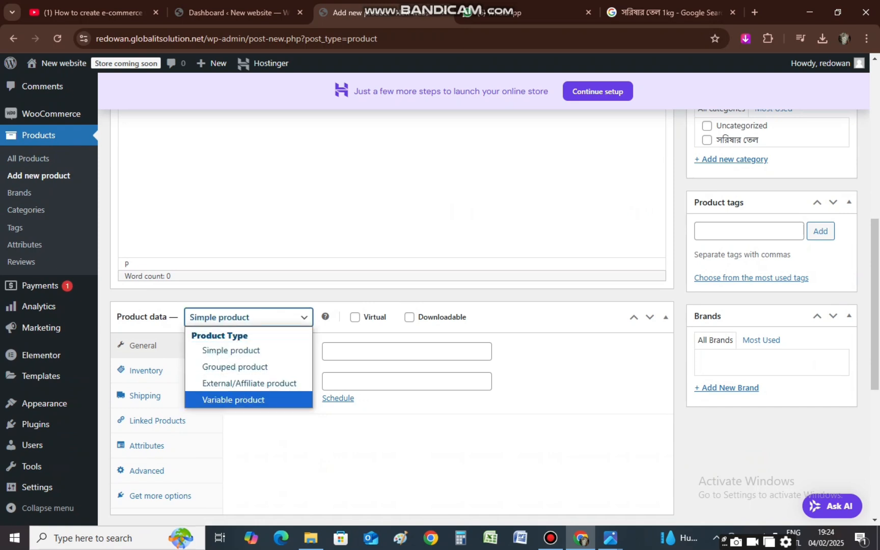
left_click(326, 444)
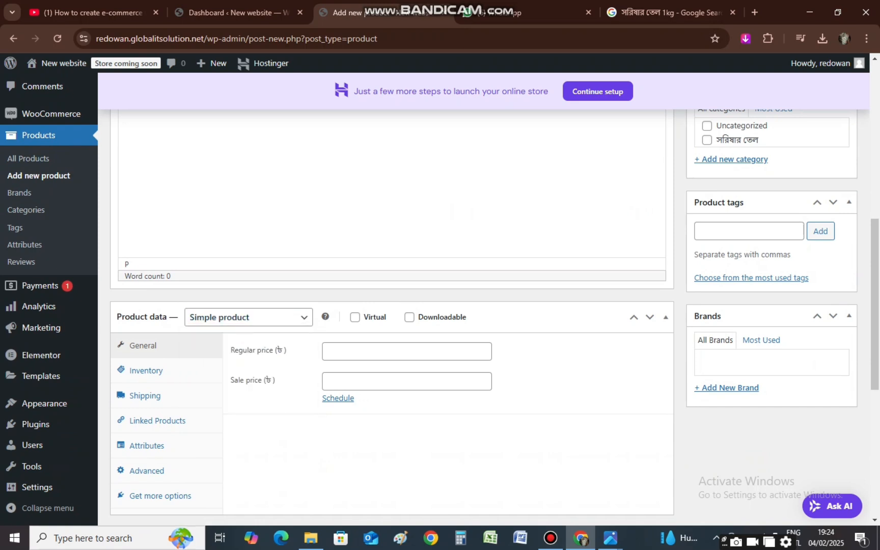
Examine the blank simple product's regular and sale price fields, description, image, gallery, category and tag sections
left_click(402, 352)
left_click(403, 381)
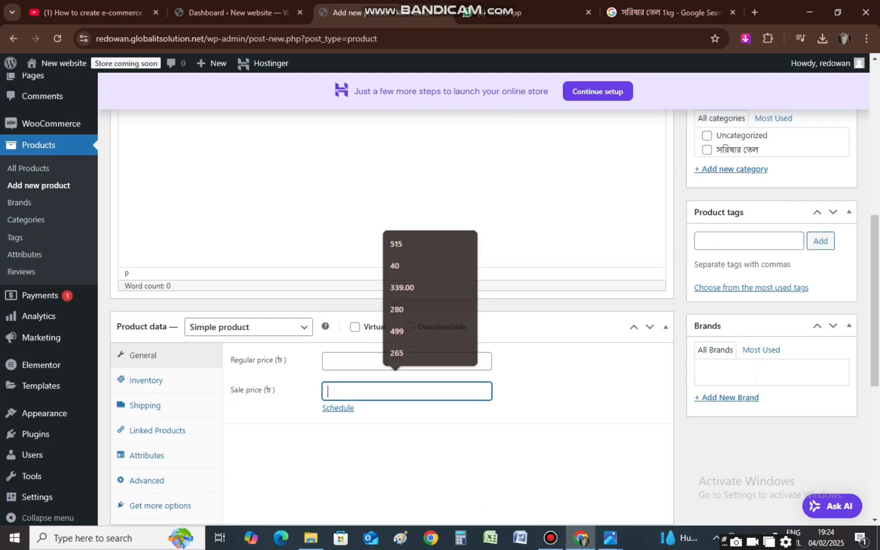
scroll(392, 316, "up", 3)
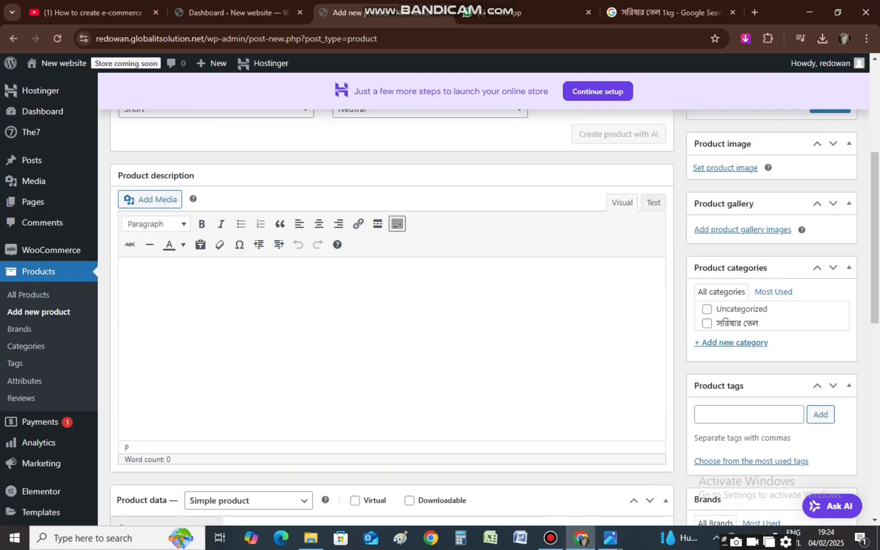
scroll(392, 316, "down", 3)
scroll(392, 315, "up", 3)
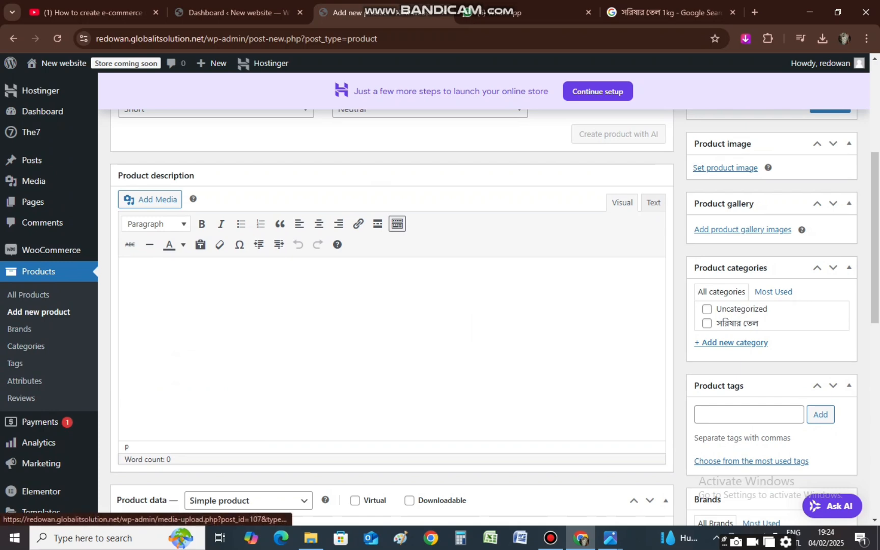
scroll(392, 315, "up", 4)
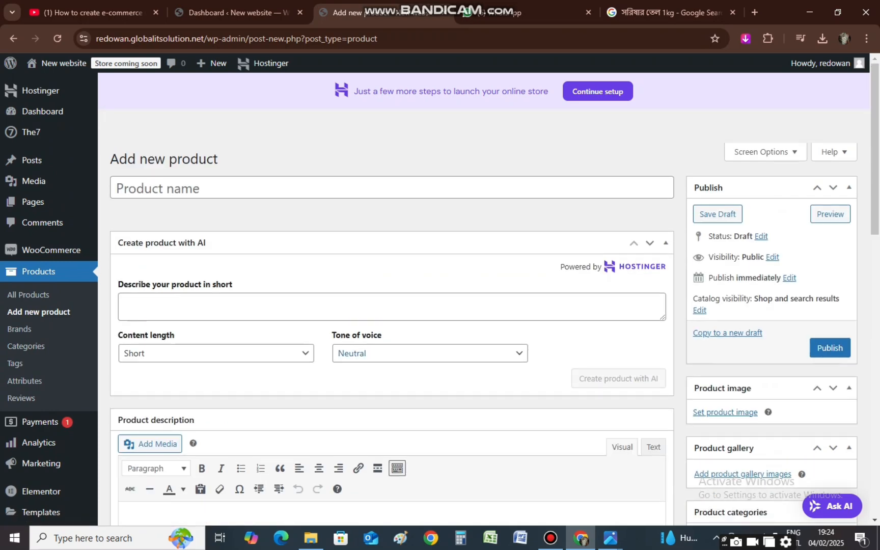
scroll(392, 316, "down", 9)
scroll(392, 315, "up", 9)
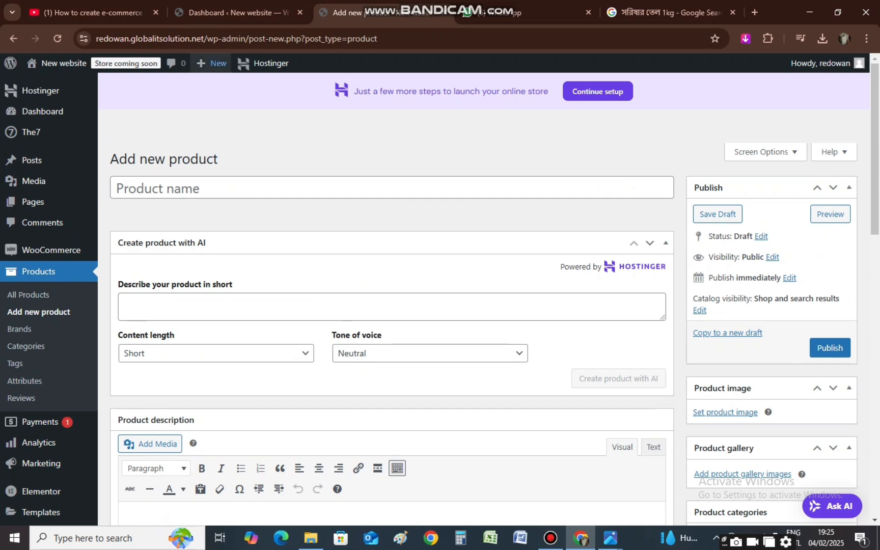
left_click(549, 537)
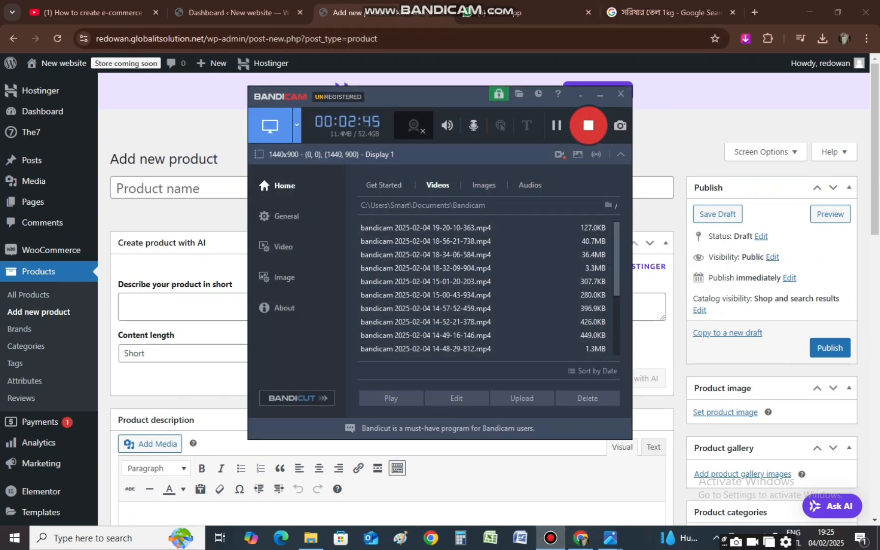
left_click(600, 95)
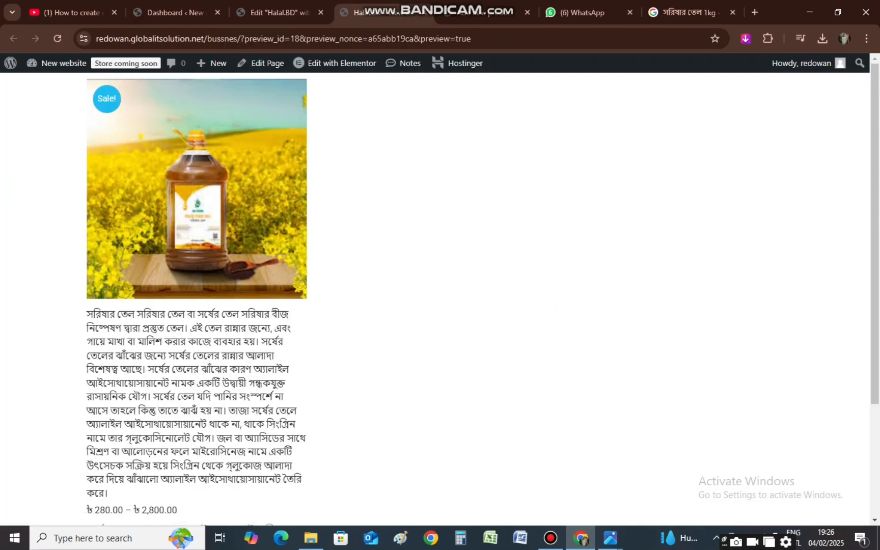
Review the mustard oil listing on the Halal.BD page preview and open its product page to check the purchase options
scroll(438, 296, "down", 1)
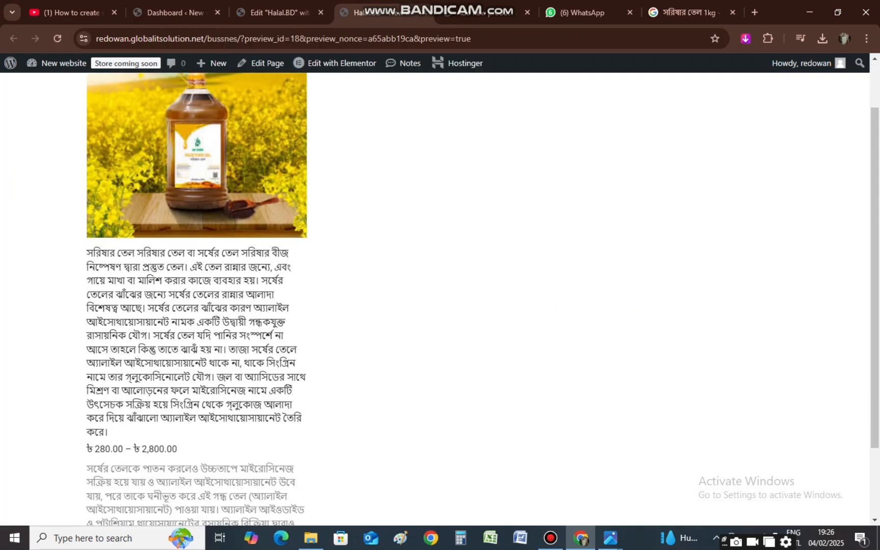
scroll(438, 296, "up", 1)
scroll(438, 295, "down", 3)
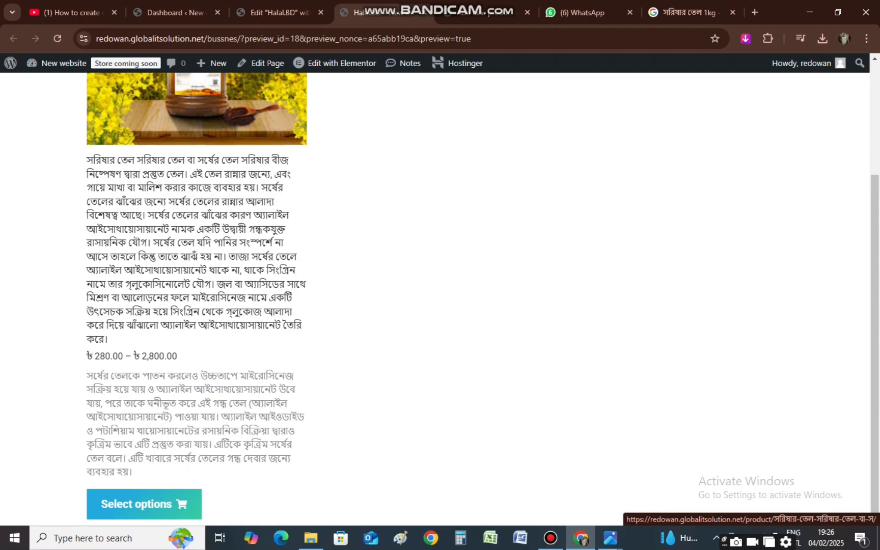
left_click(144, 504)
scroll(438, 295, "down", 7)
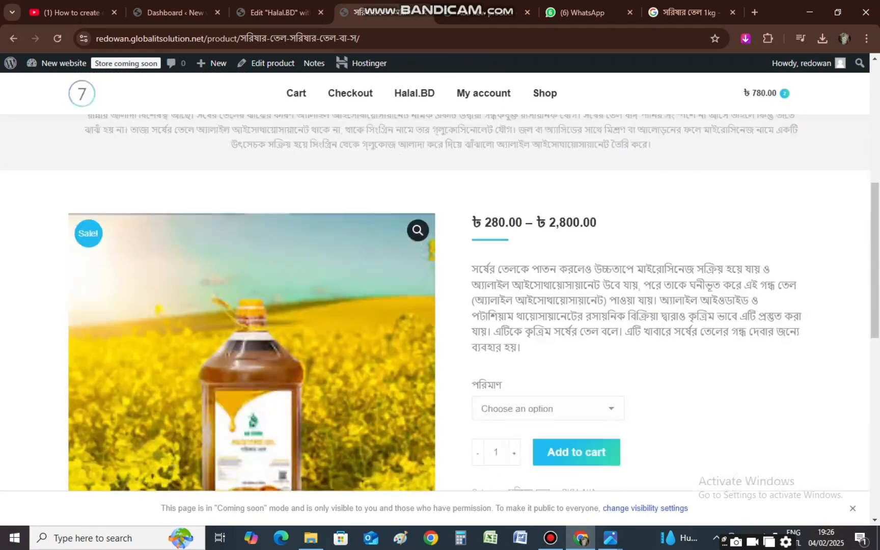
Examine the mustard oil product page's price range, short description, gallery images, category, tag and sharing links
scroll(252, 306, "down", 3)
scroll(252, 306, "up", 2)
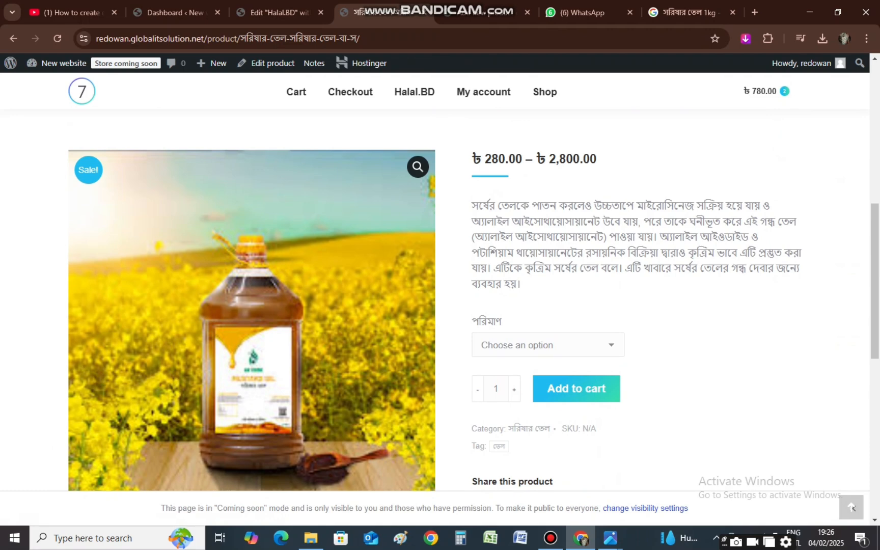
scroll(252, 305, "down", 6)
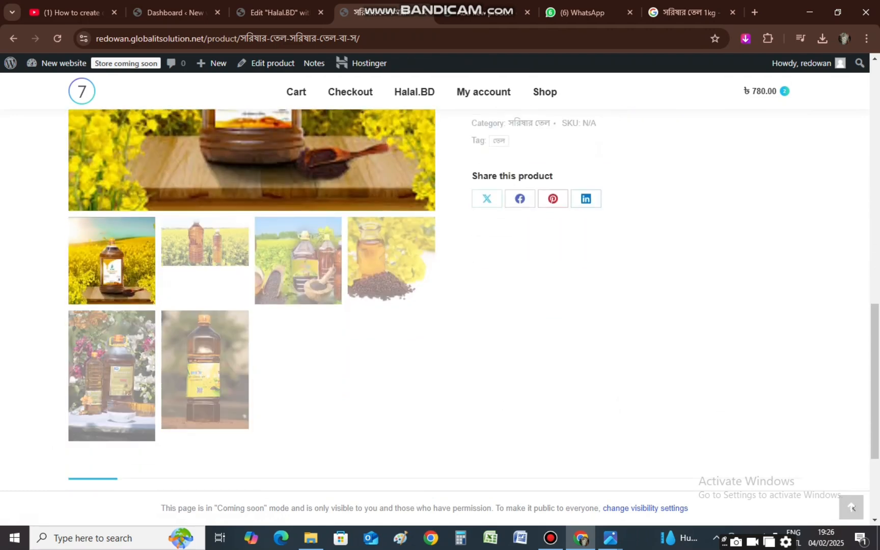
scroll(251, 306, "up", 4)
scroll(252, 300, "down", 3)
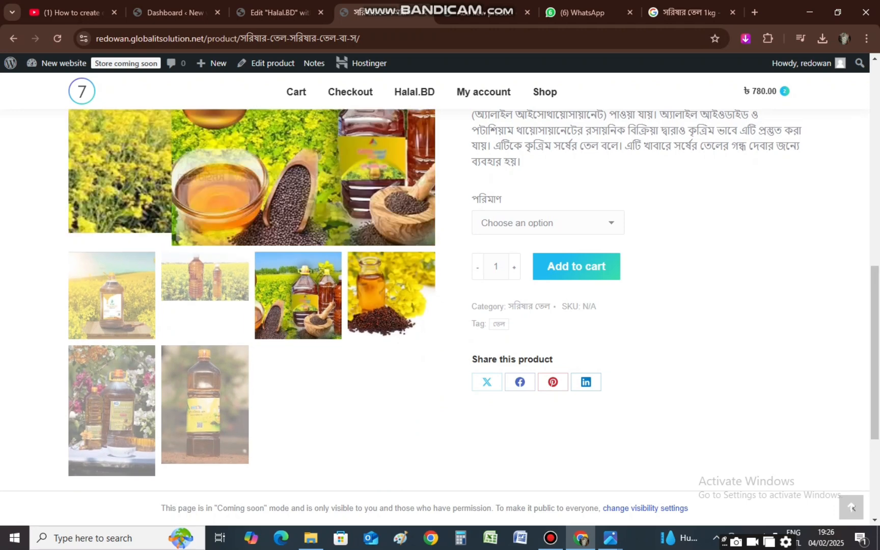
scroll(251, 300, "down", 4)
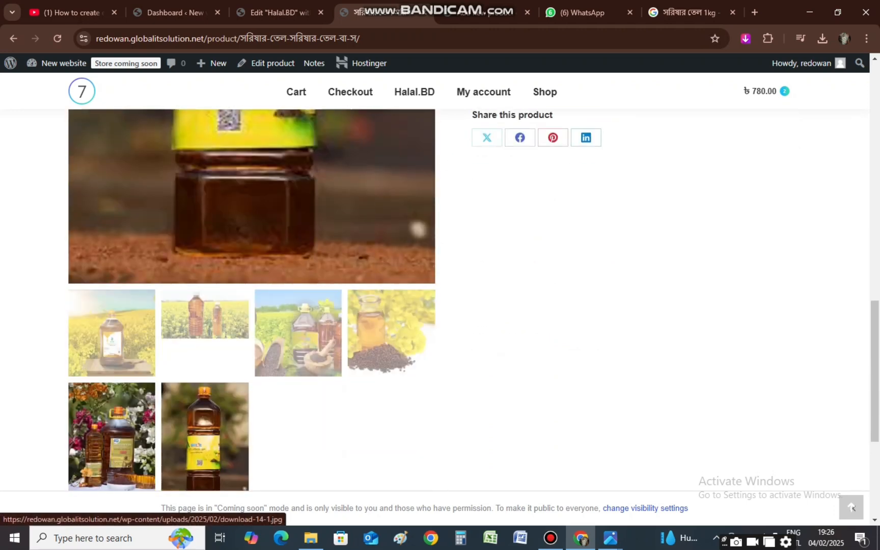
scroll(252, 301, "up", 4)
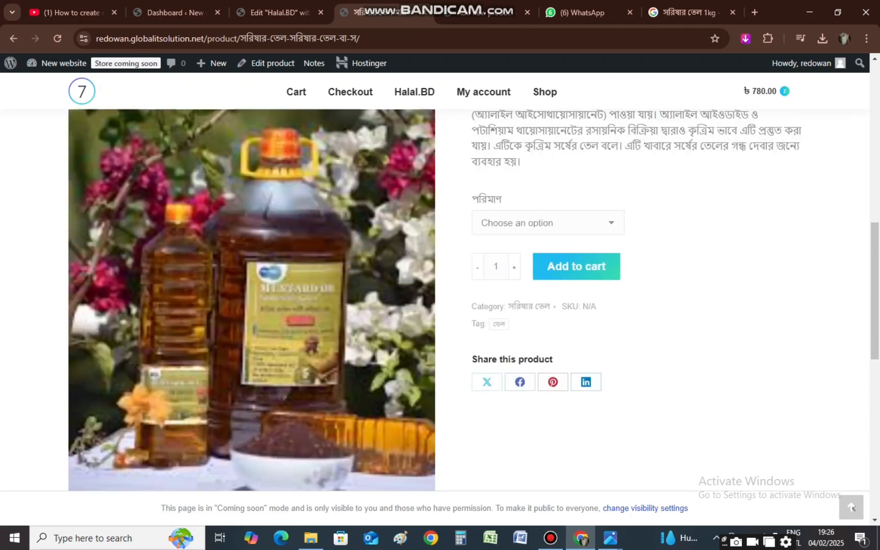
Raise the purchase quantity to 4 and try the 5kg, 2kg and 1kg options to check how the mustard oil price changes
left_click(514, 267)
left_click(548, 223)
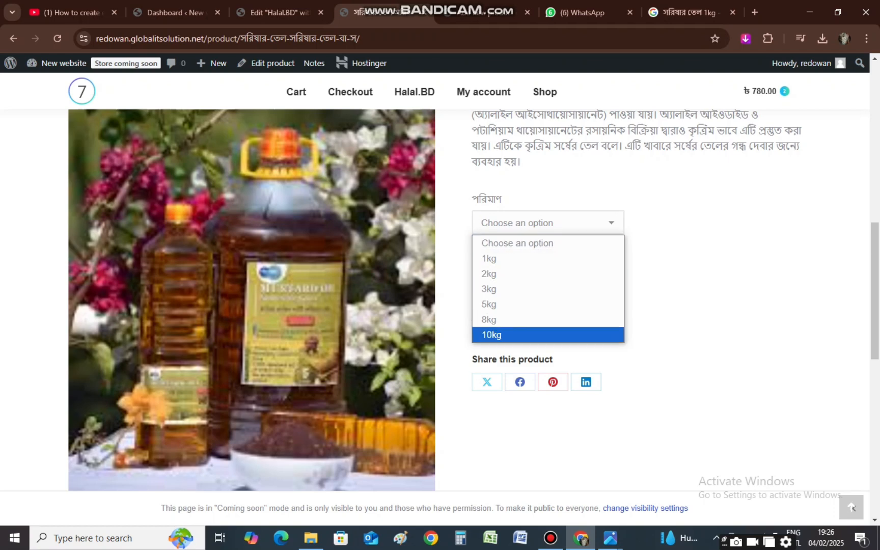
left_click(530, 304)
left_click(548, 223)
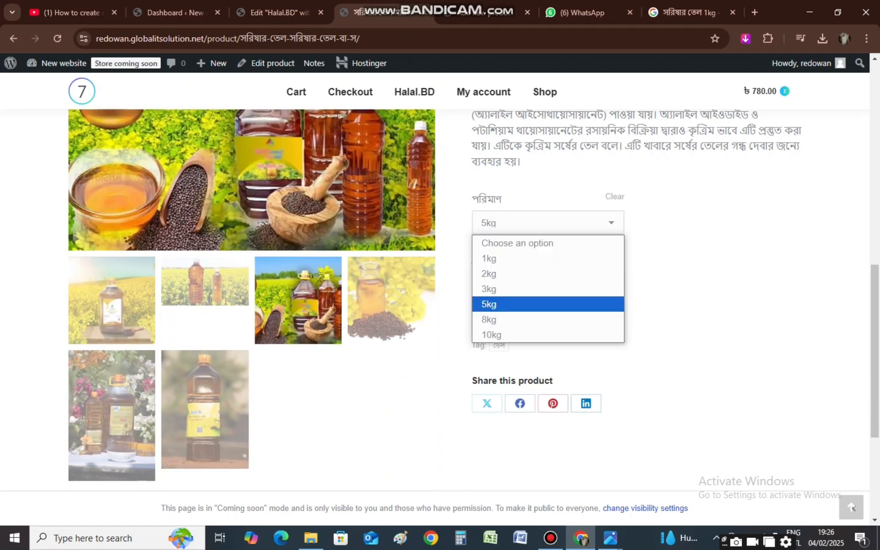
left_click(529, 274)
left_click(547, 223)
left_click(529, 259)
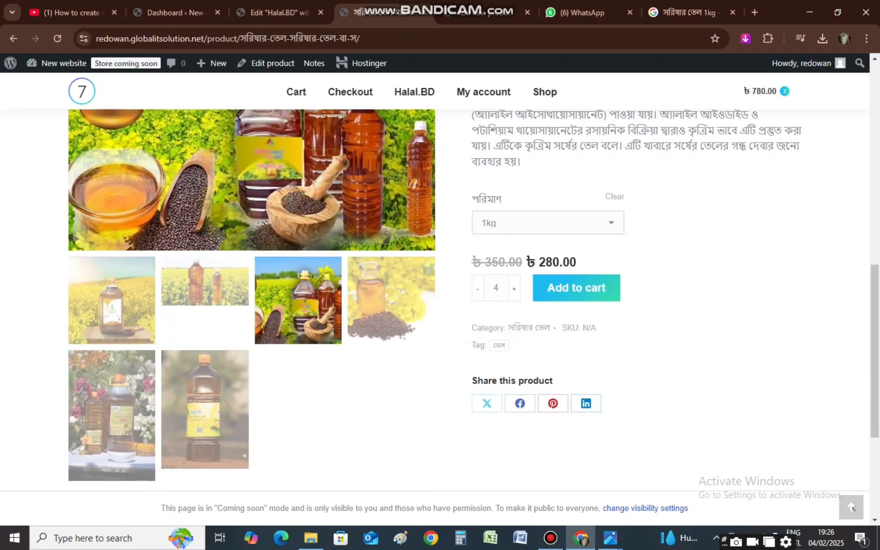
scroll(576, 325, "up", 4)
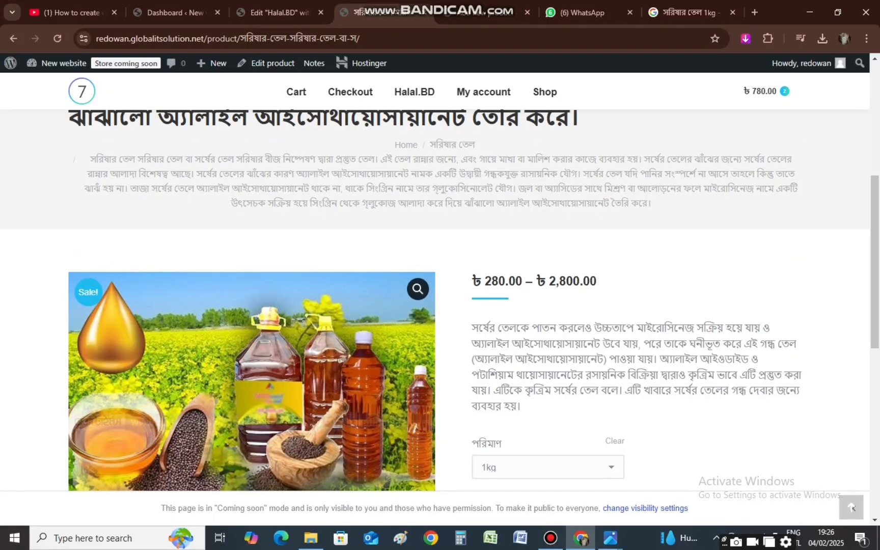
scroll(853, 508, "up", 3)
scroll(853, 508, "down", 2)
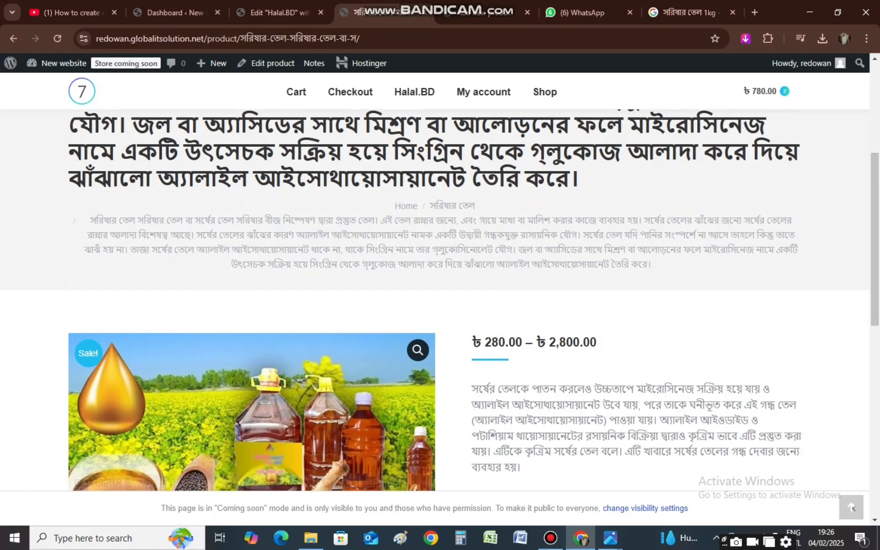